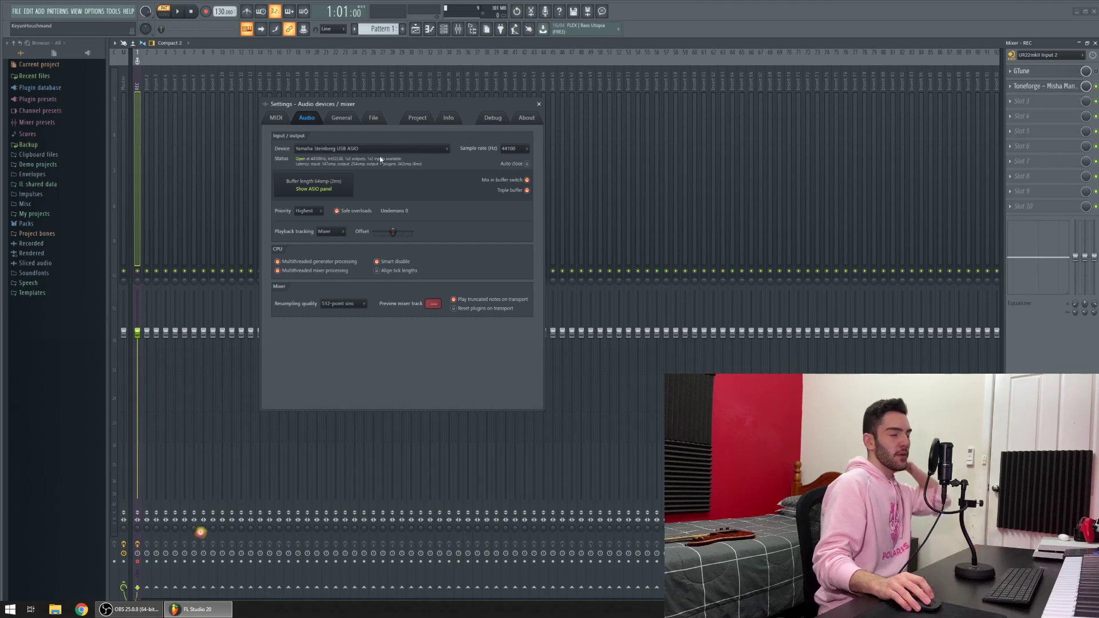
# Keep the Yamaha Steinberg USB ASIO driver and set its buffer size to 32 samples.
pyautogui.click(377, 149)
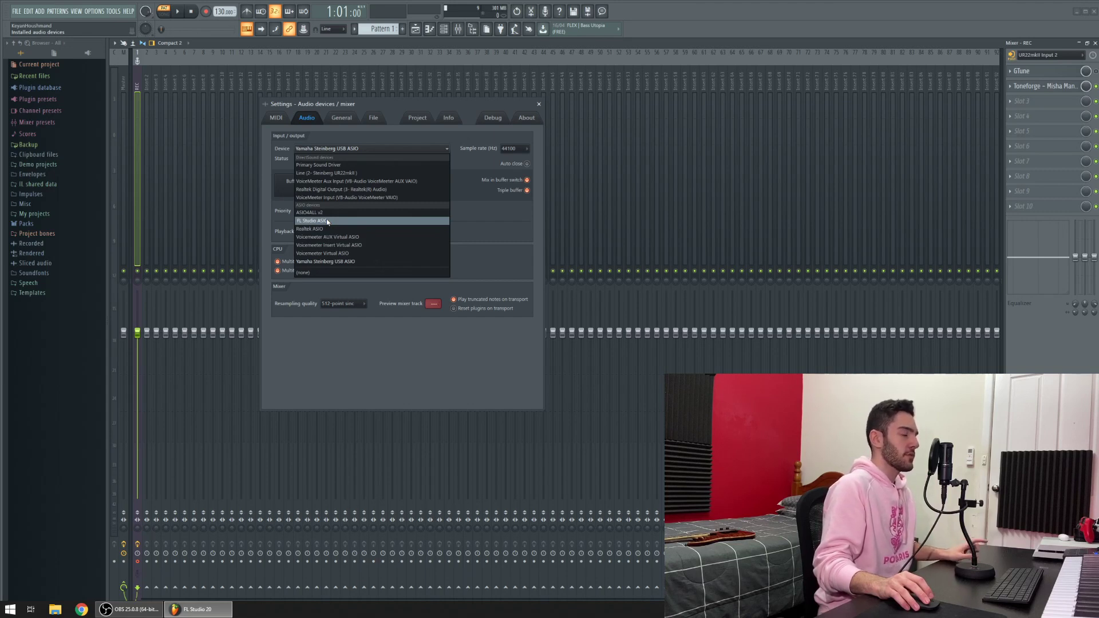
pyautogui.click(343, 261)
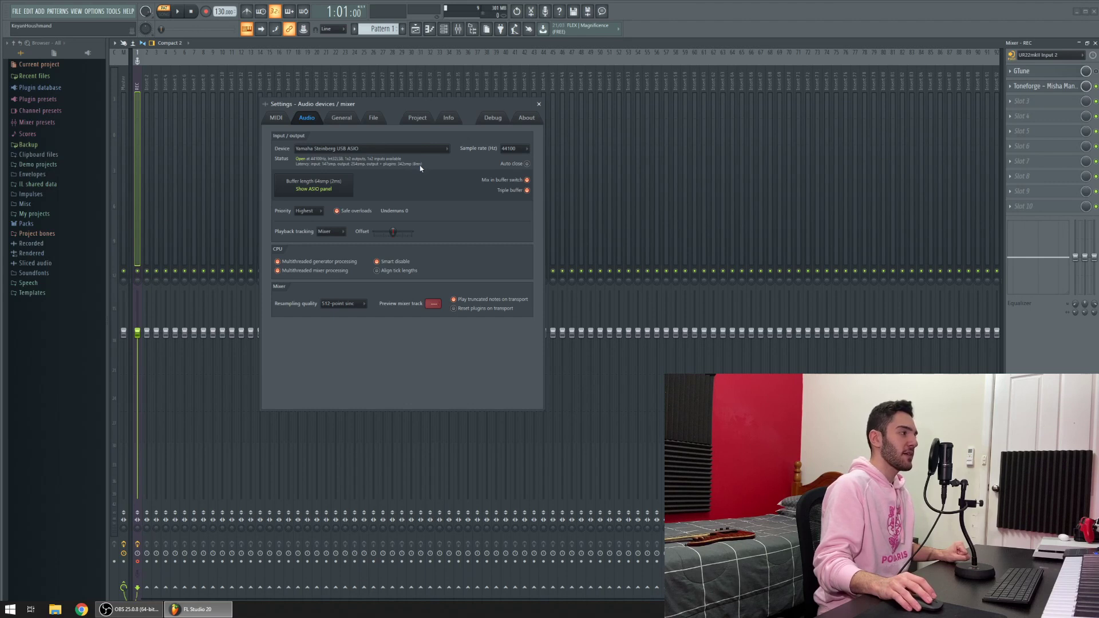
pyautogui.click(339, 193)
pyautogui.click(562, 298)
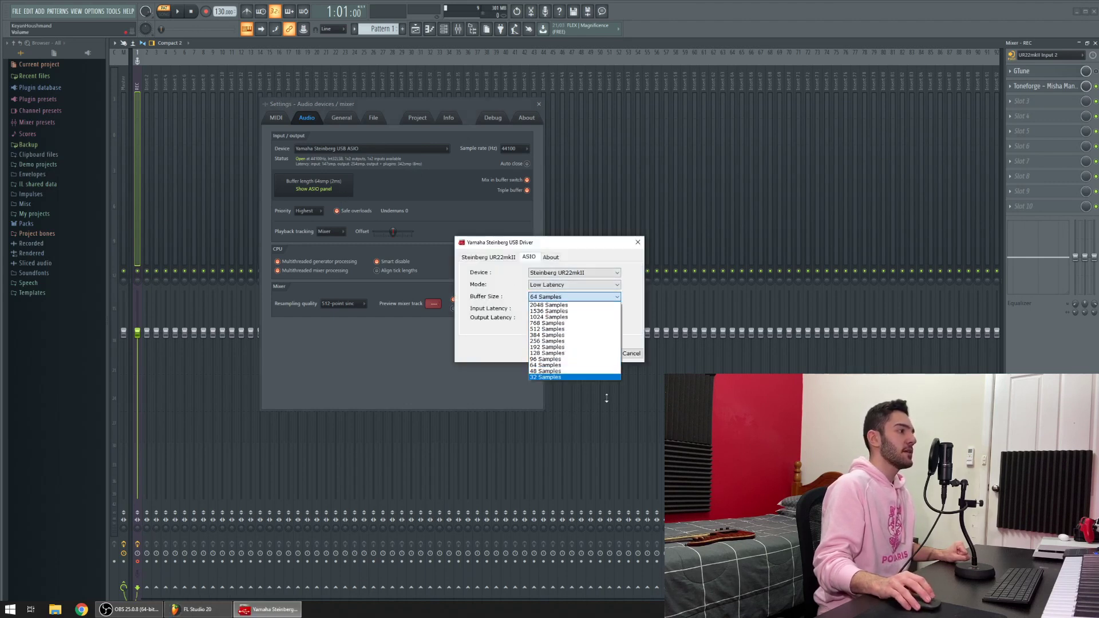
pyautogui.click(588, 378)
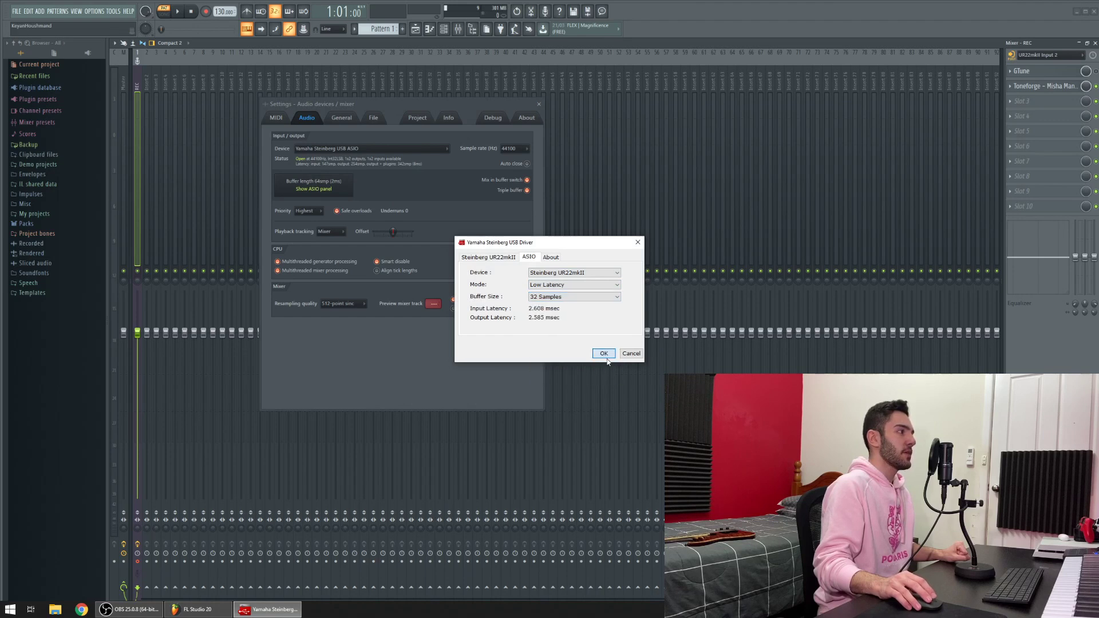
pyautogui.click(605, 353)
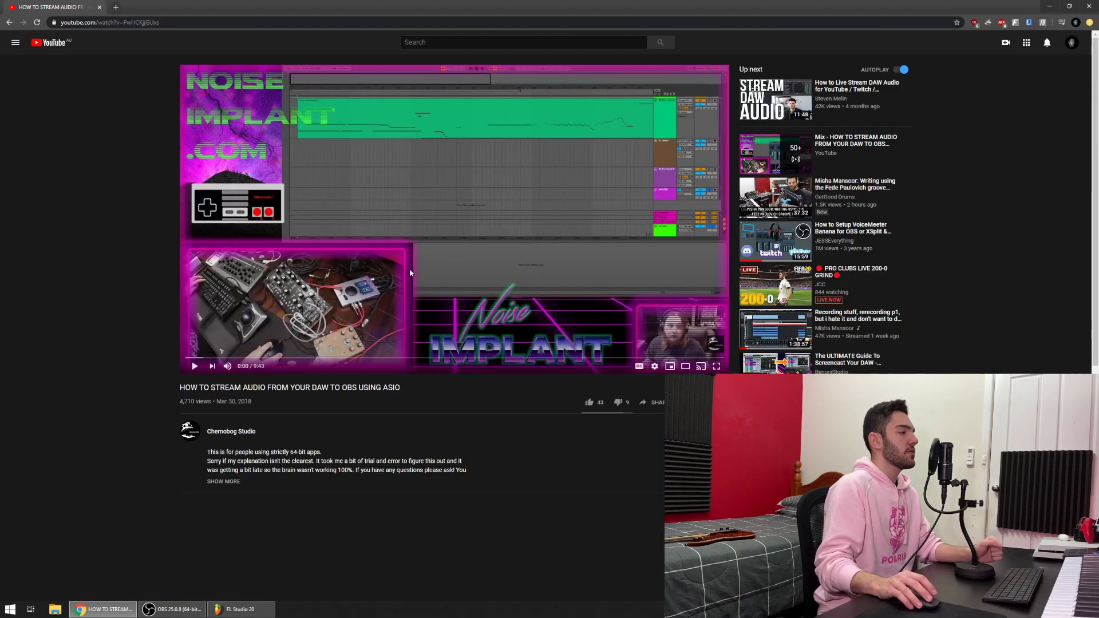
# Expand the three replies under the guitar-through-VST comment and search the web for 'asio link'.
pyautogui.moveTo(701, 339)
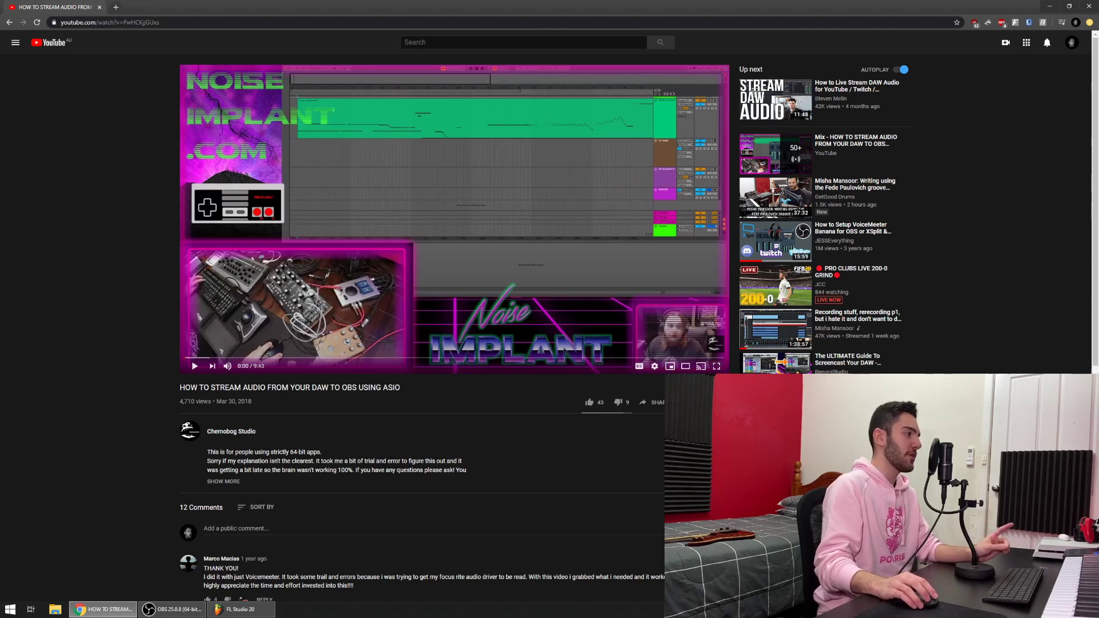
pyautogui.scroll(-6, 411, 540)
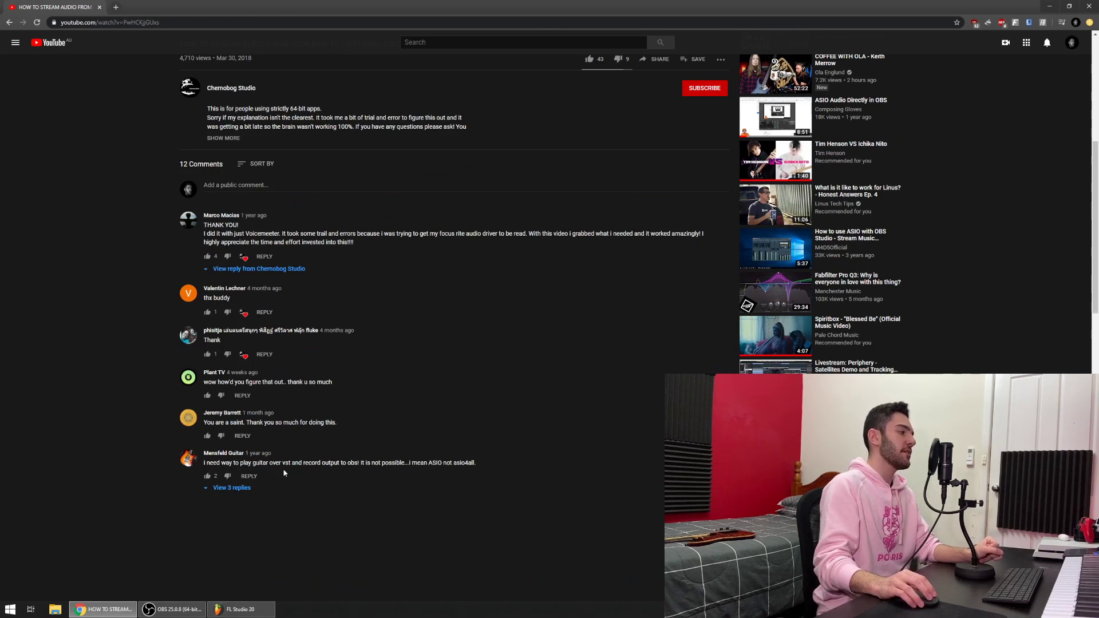
pyautogui.click(219, 487)
pyautogui.scroll(-3, 206, 481)
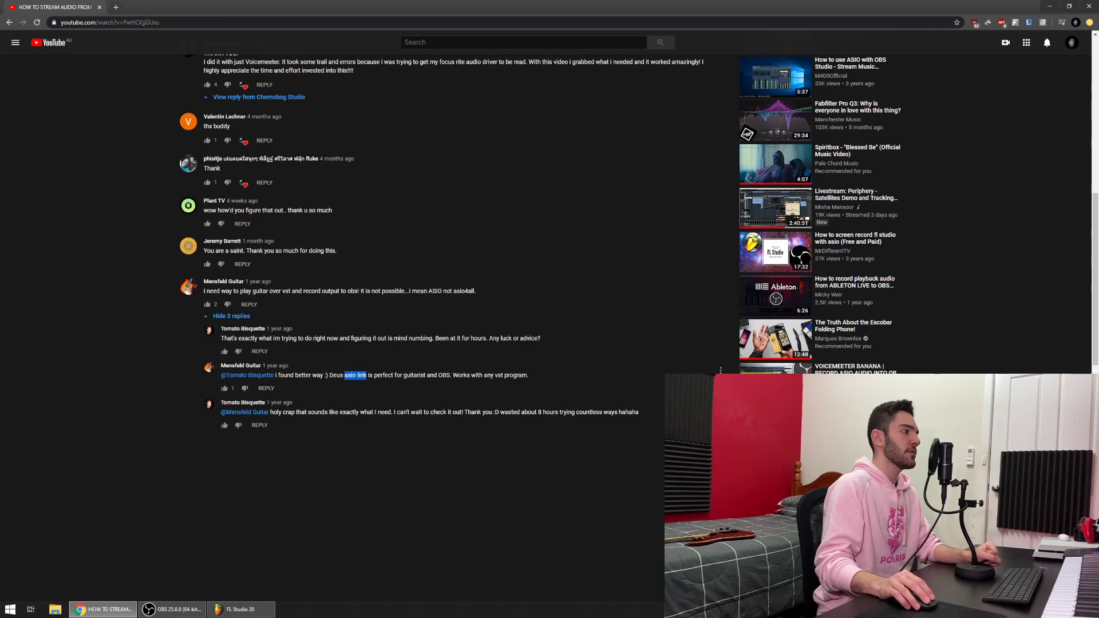
pyautogui.rightClick(361, 375)
pyautogui.click(396, 395)
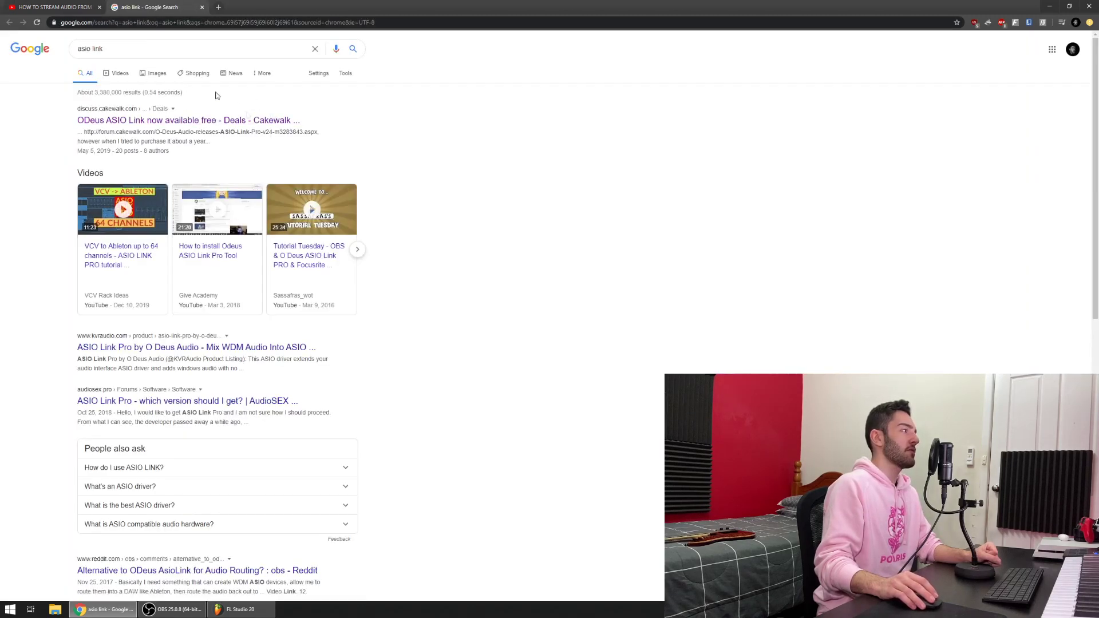
# Open the Cakewalk forum result 'ODeus ASIO Link now available free'.
pyautogui.click(166, 121)
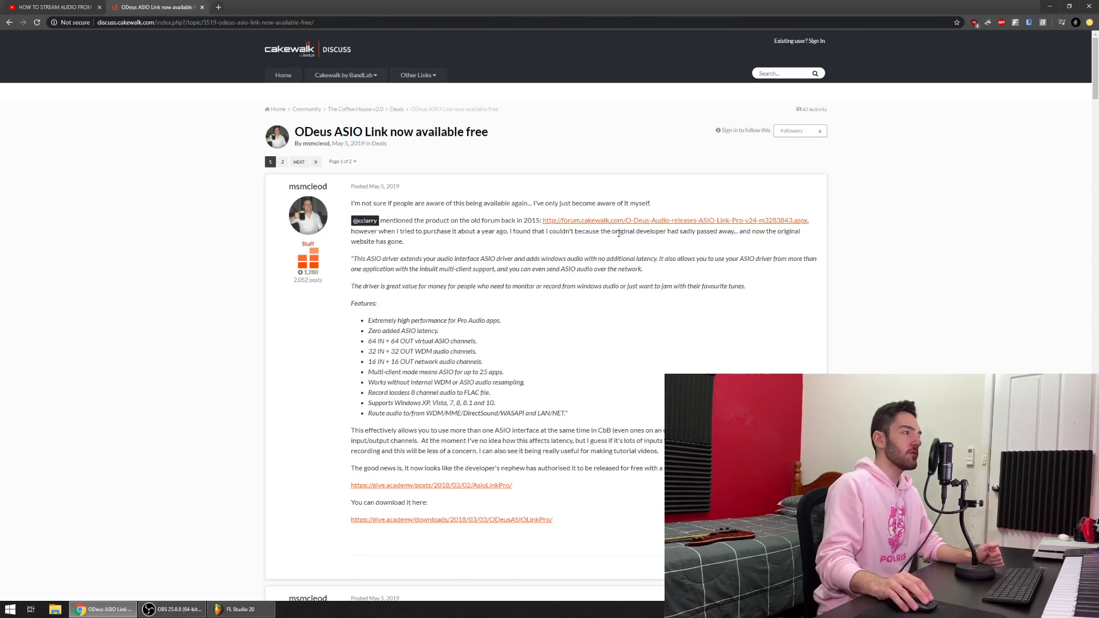
# Read the ODeus ASIO Link forum post and follow its give.academy ODeusASIOLinkPro download link.
pyautogui.moveTo(614, 234); pyautogui.dragTo(728, 227)
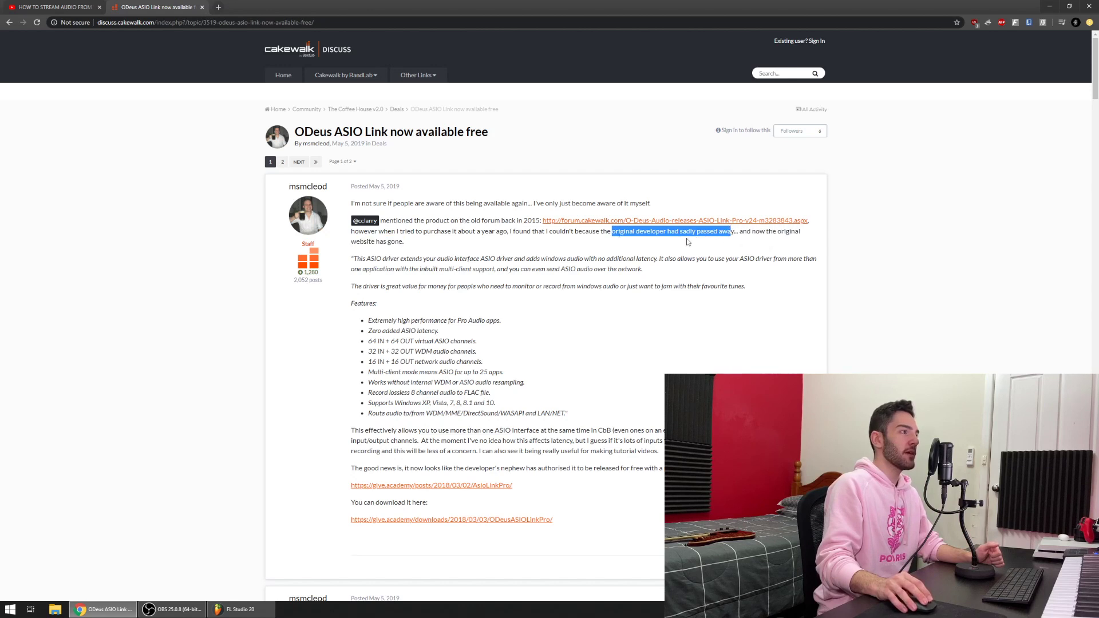
pyautogui.click(611, 242)
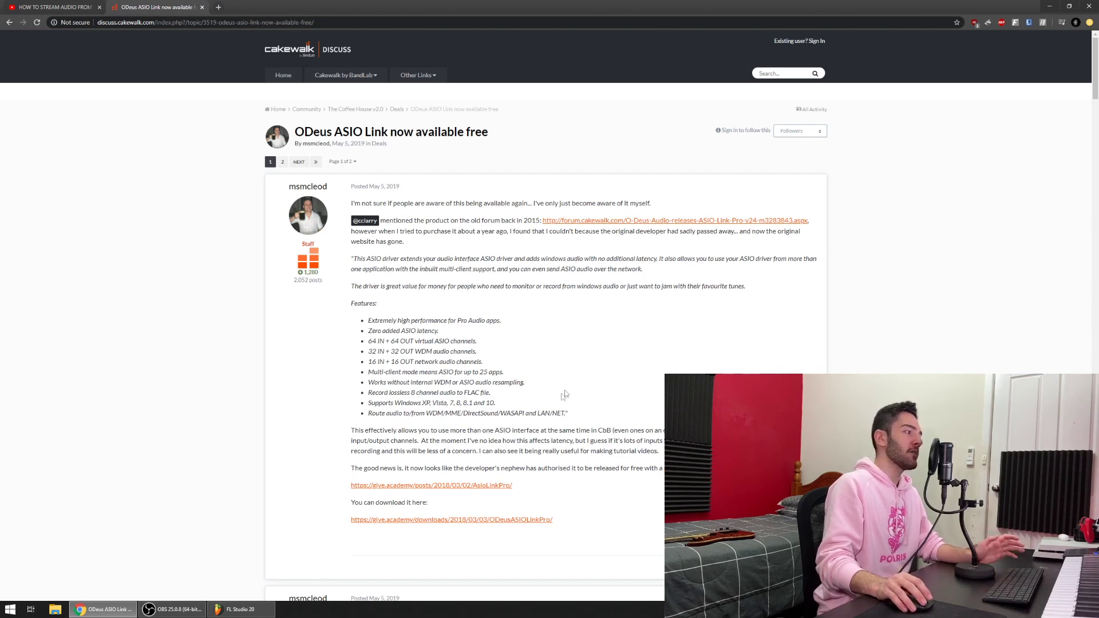
pyautogui.scroll(-1, 564, 395)
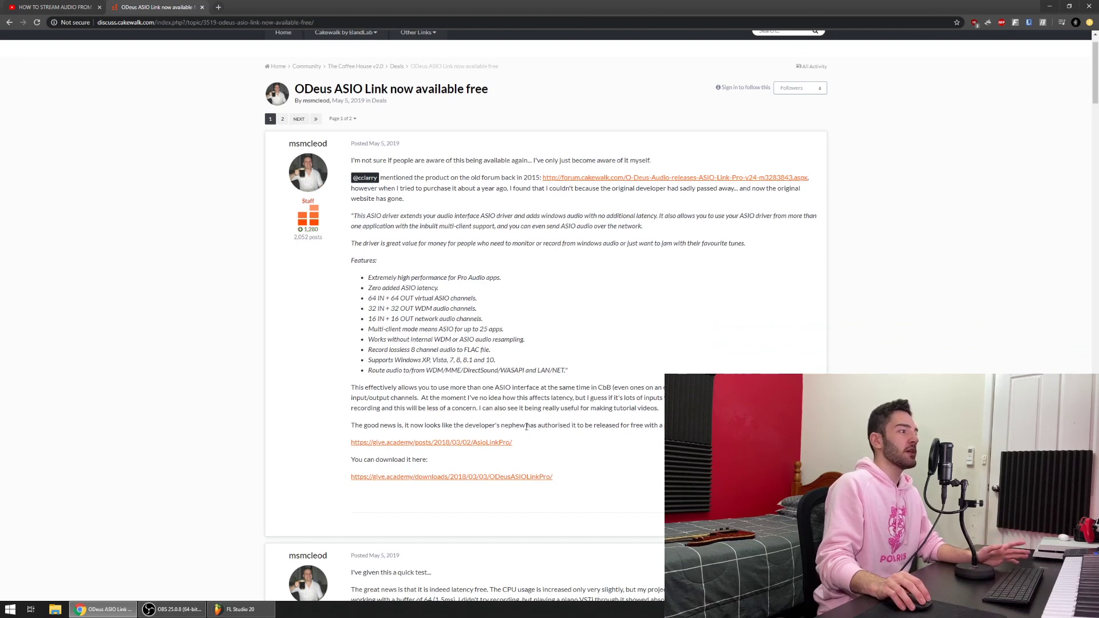
pyautogui.moveTo(526, 426); pyautogui.dragTo(577, 427)
pyautogui.click(633, 427)
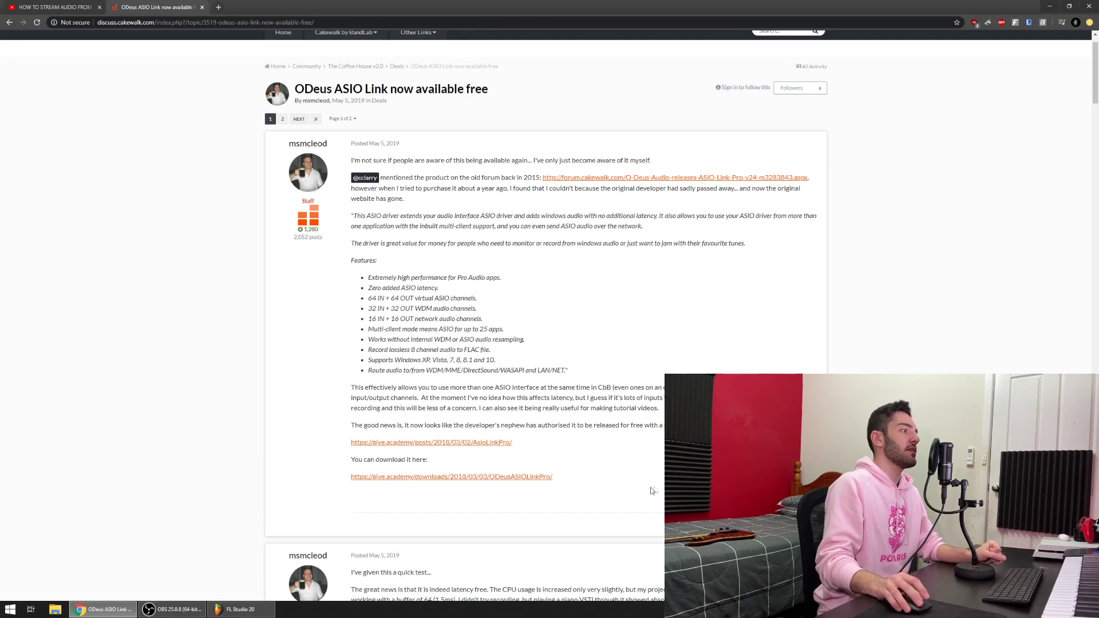
pyautogui.click(496, 476)
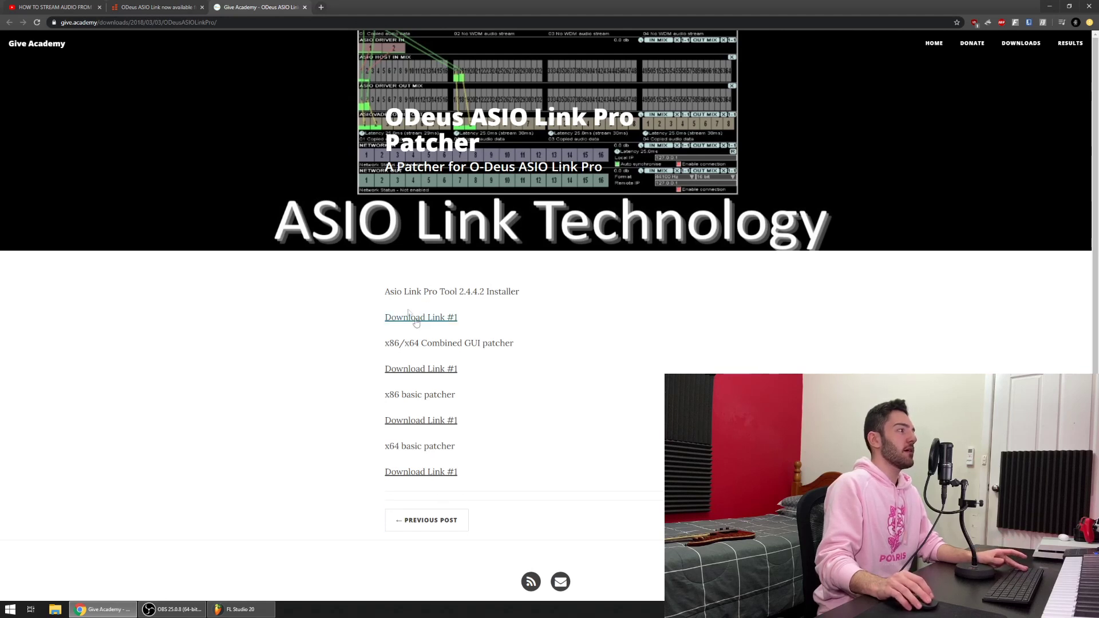
# Download the Asio Link Pro Tool 2.4.4.2 installer as asiolinkpro.exe, replacing the old file, and run it.
pyautogui.moveTo(386, 294); pyautogui.dragTo(531, 298)
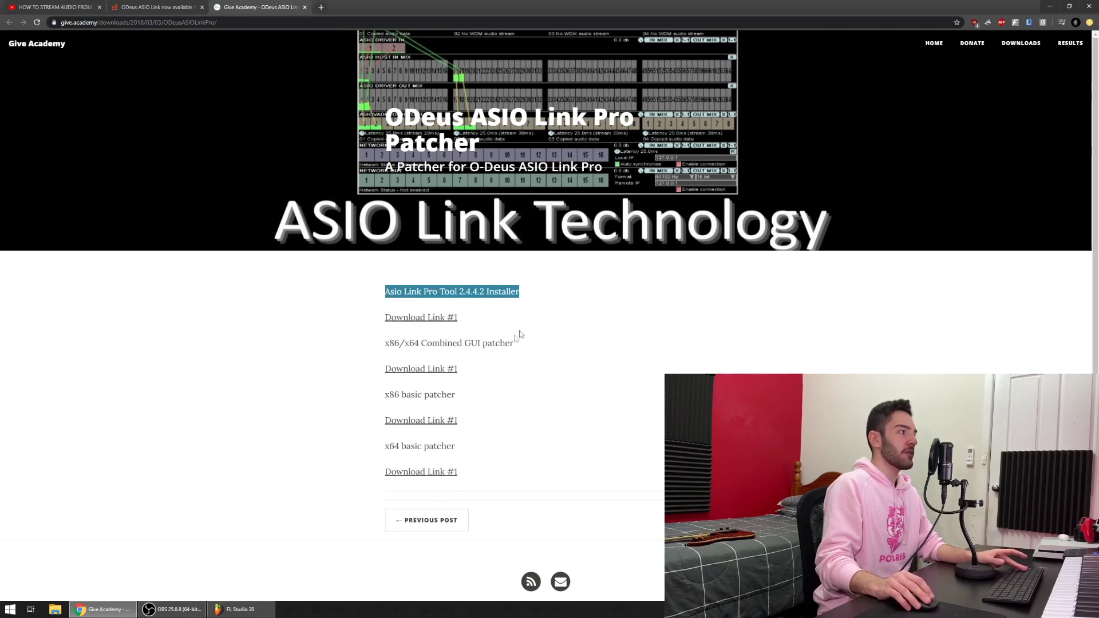
pyautogui.click(451, 319)
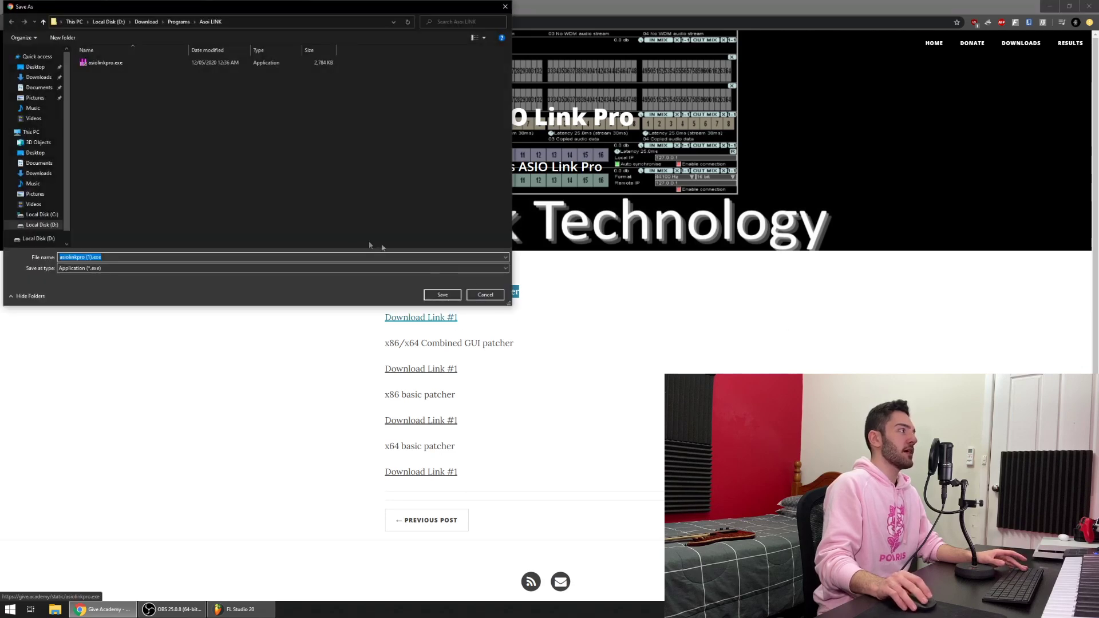
pyautogui.doubleClick(115, 63)
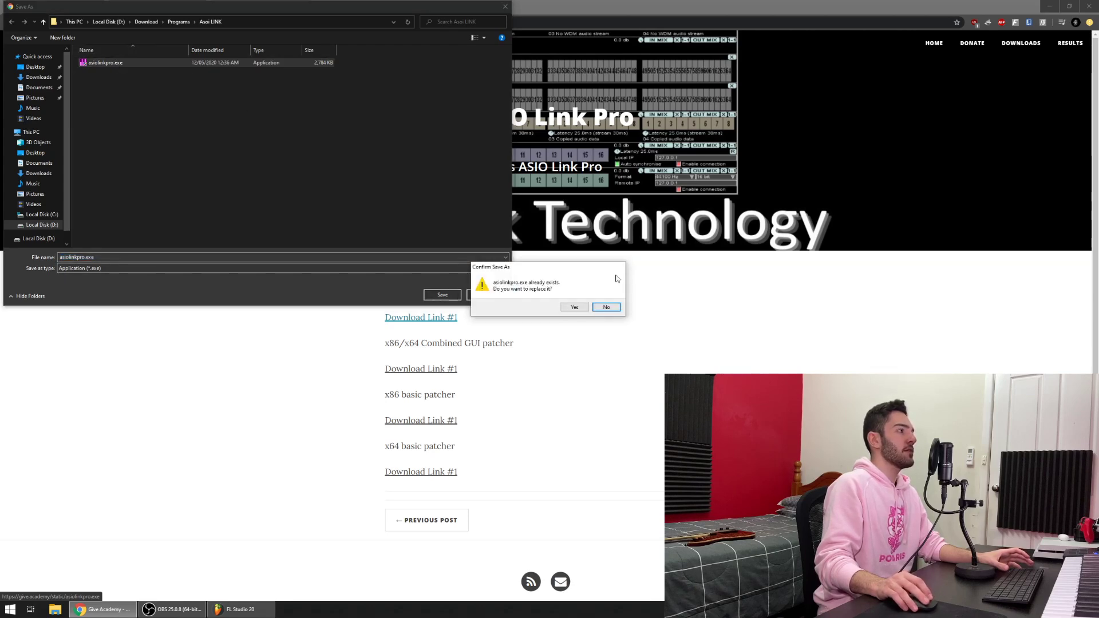
pyautogui.click(575, 308)
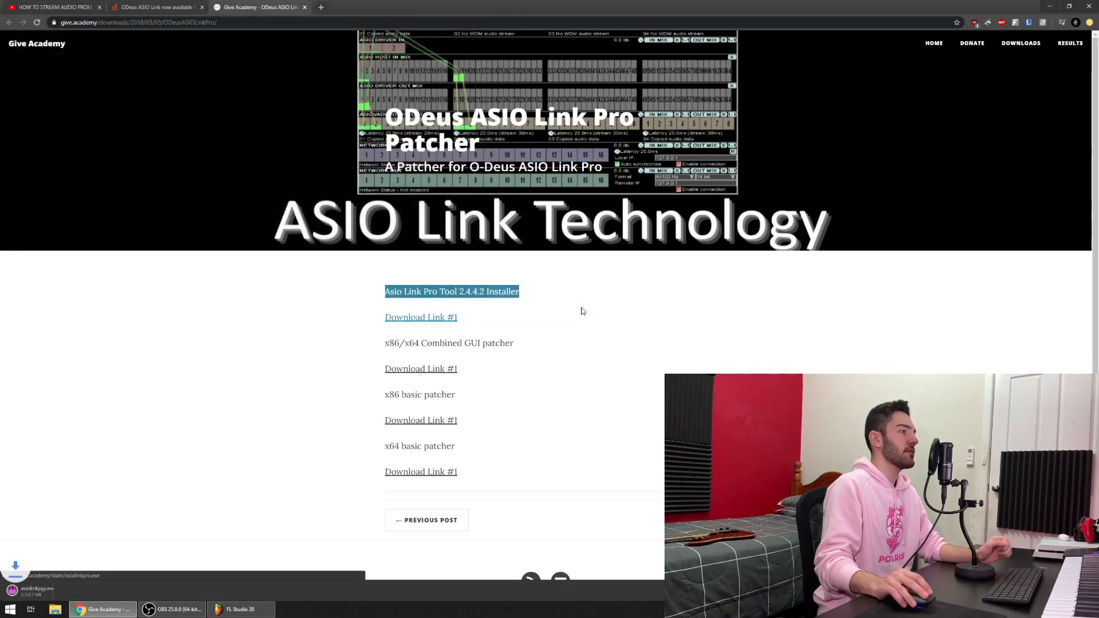
pyautogui.click(49, 595)
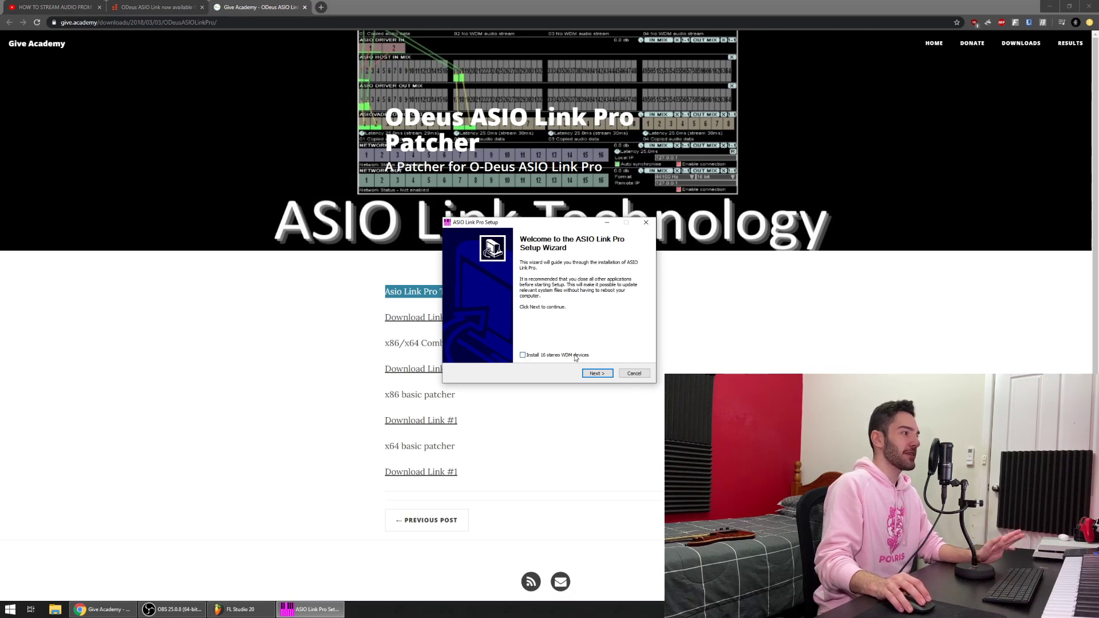
# Install ASIO Link Pro into the default C:\Program Files (x86)\ASIOLinkPro folder and finish the wizard.
pyautogui.click(597, 374)
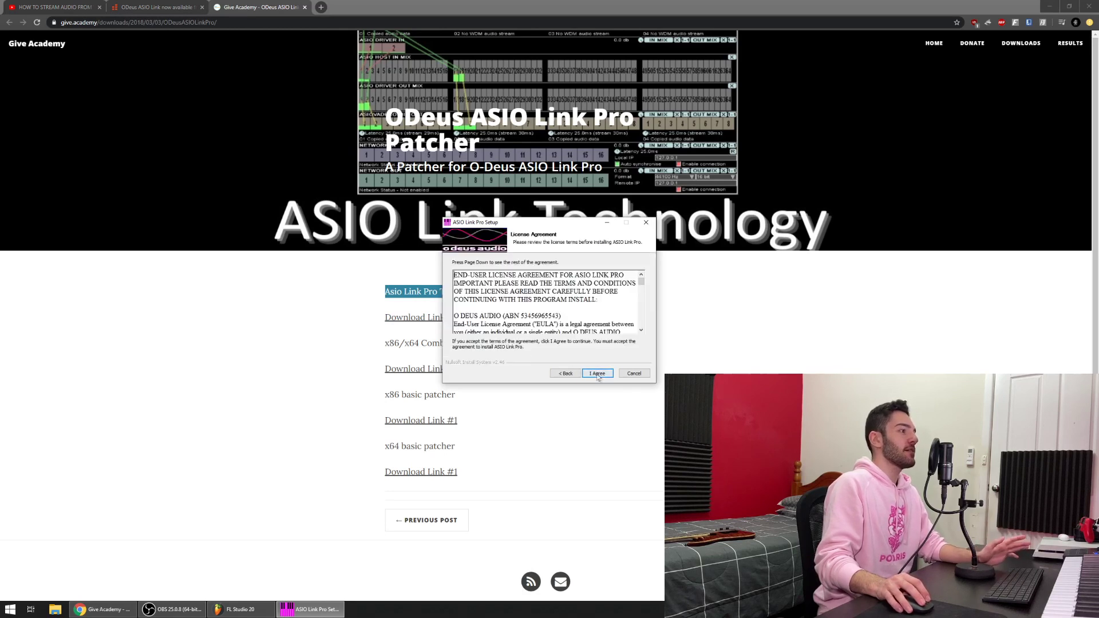
pyautogui.click(597, 374)
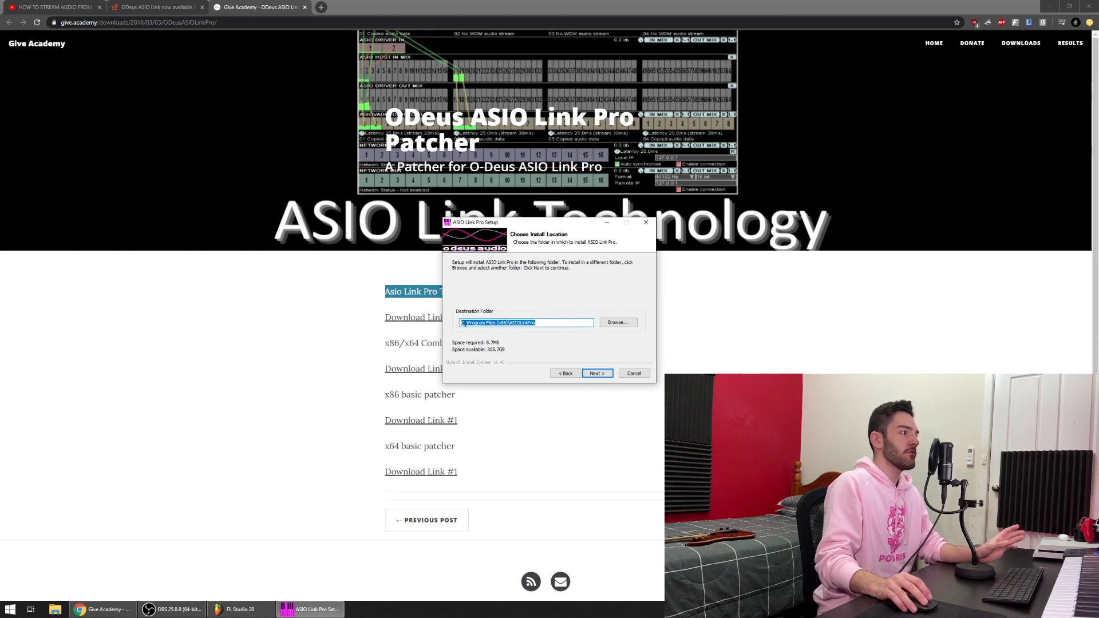
pyautogui.click(552, 325)
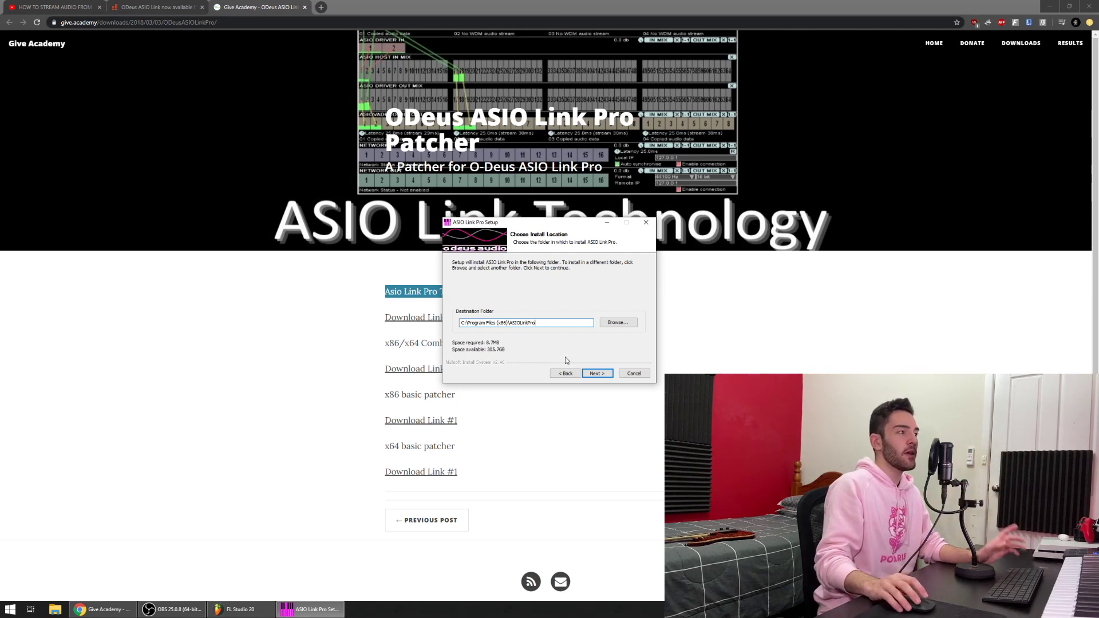
pyautogui.click(596, 374)
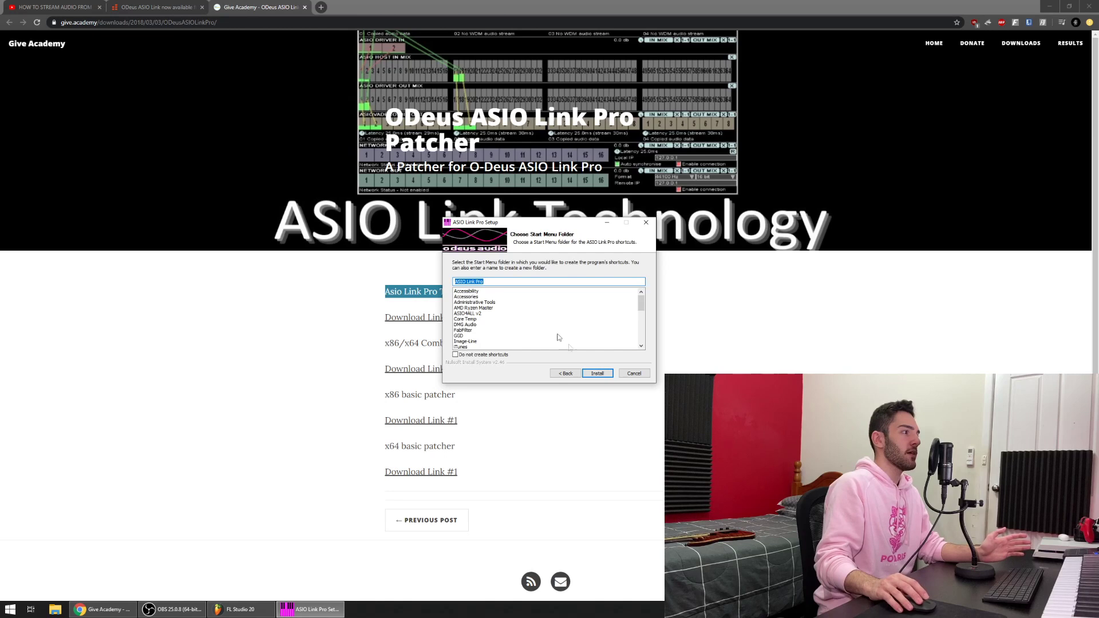
pyautogui.click(605, 373)
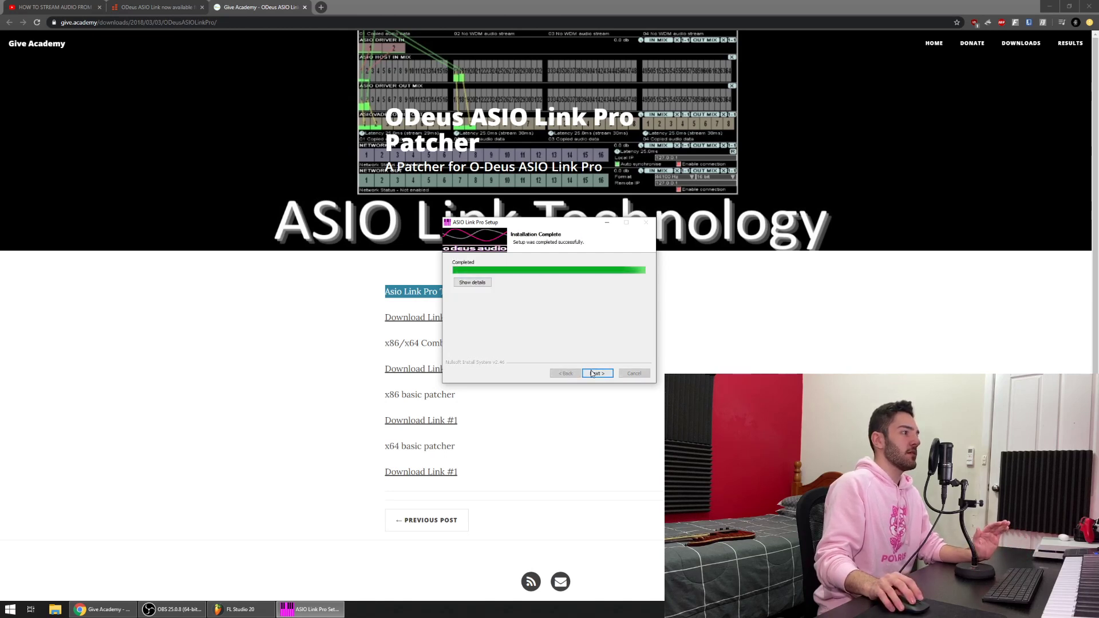
pyautogui.click(594, 374)
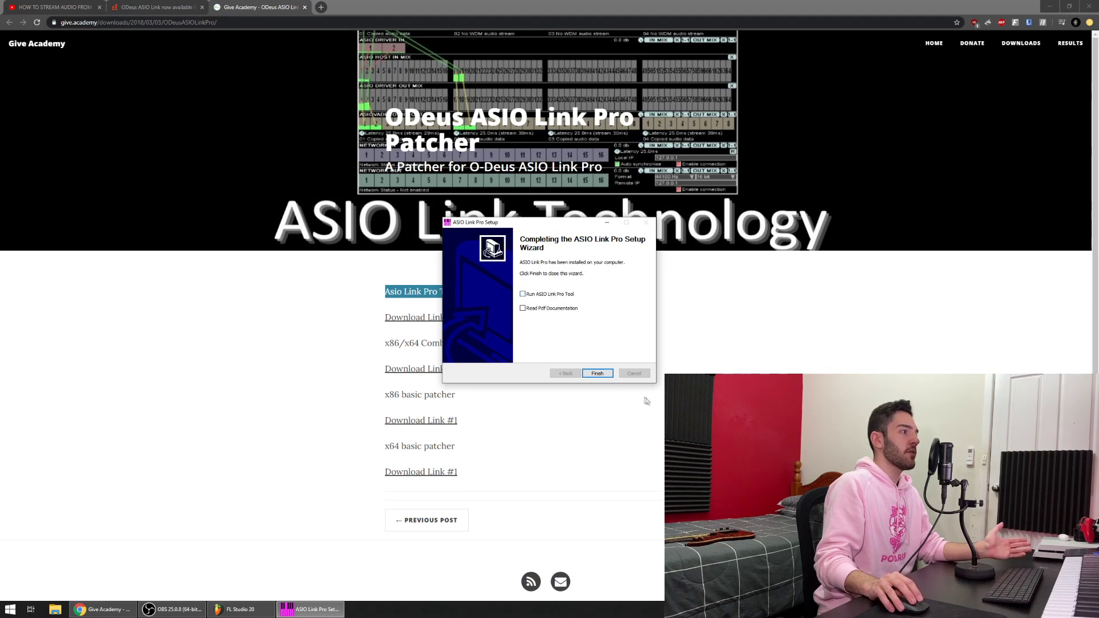
pyautogui.click(611, 372)
pyautogui.click(611, 370)
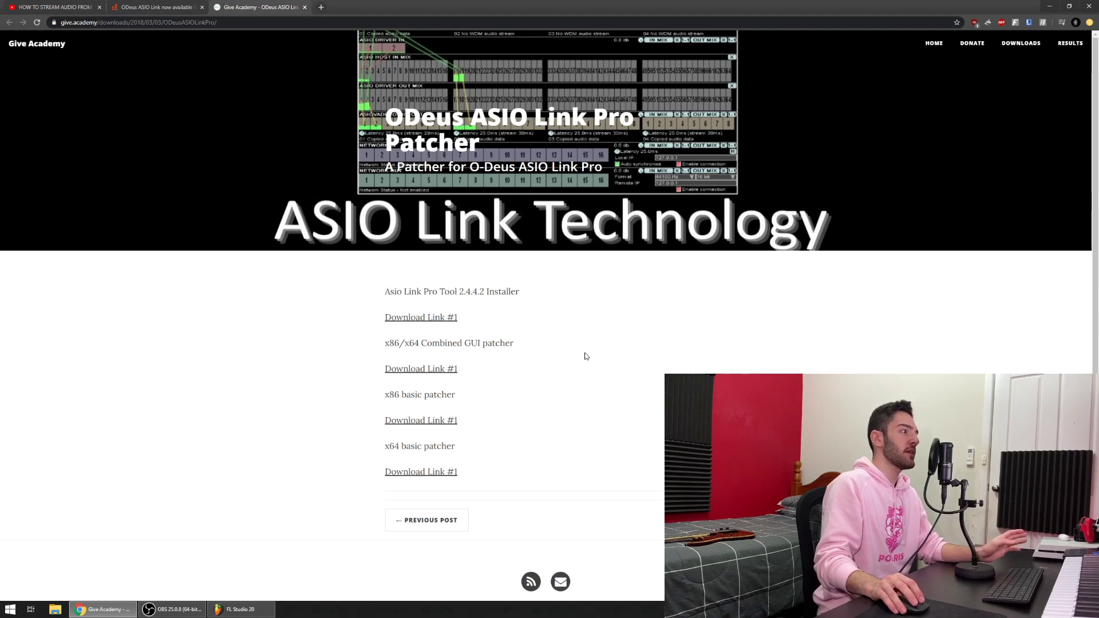
# Review the forum post and compare the x86, x64 and Combined GUI patcher options on Give Academy.
pyautogui.hotkey('ctrl', 'shift', 'Tab')
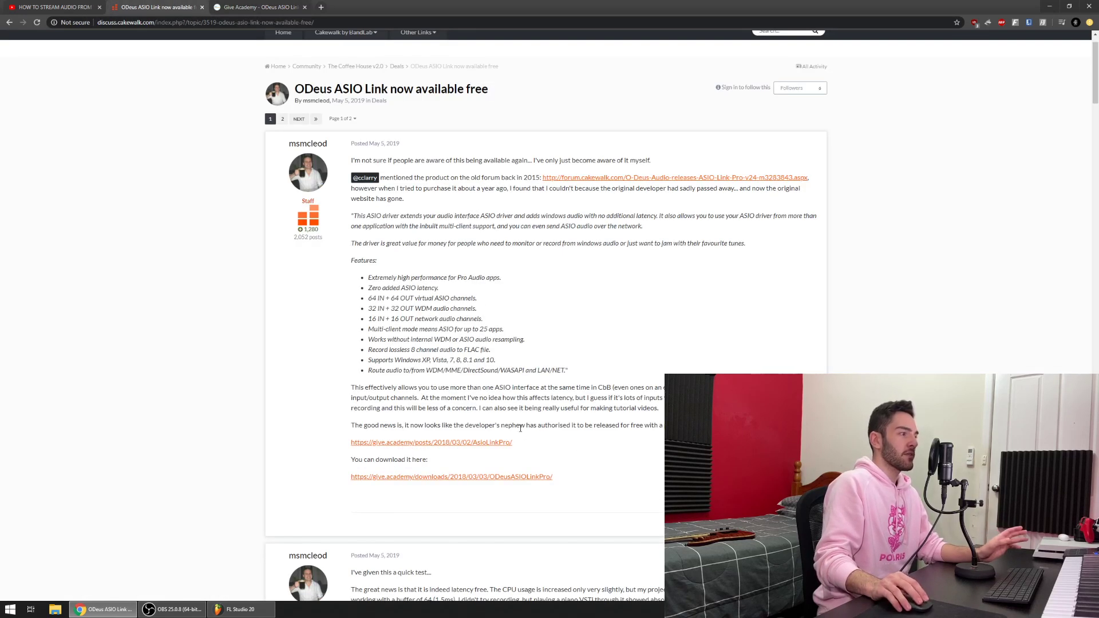
pyautogui.moveTo(521, 429); pyautogui.dragTo(629, 429)
pyautogui.click(646, 434)
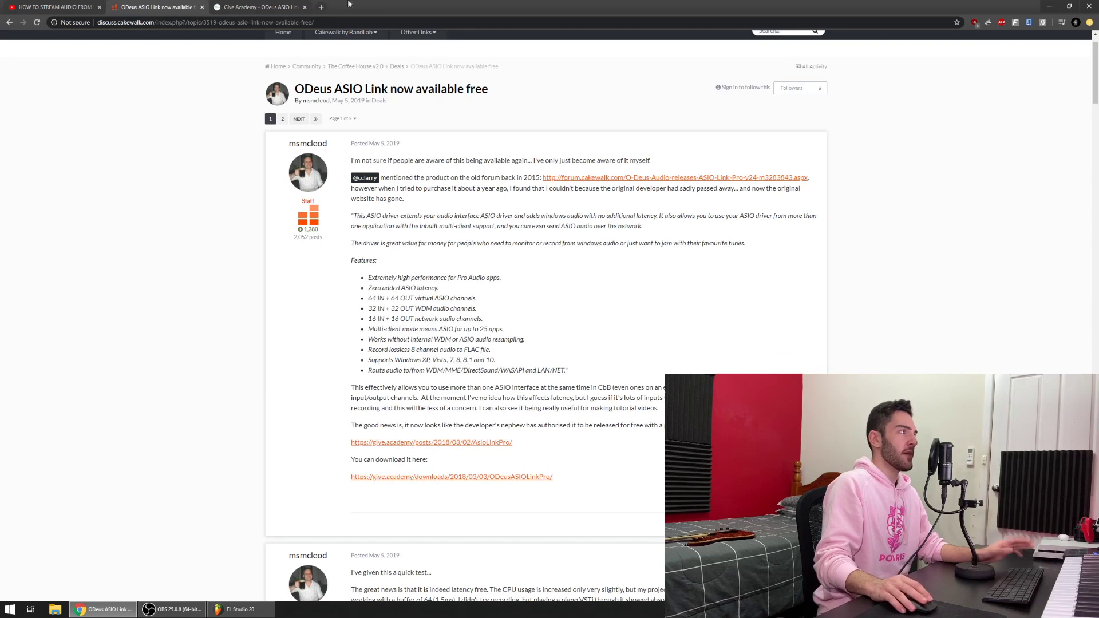
pyautogui.hotkey('ctrl', 'Tab')
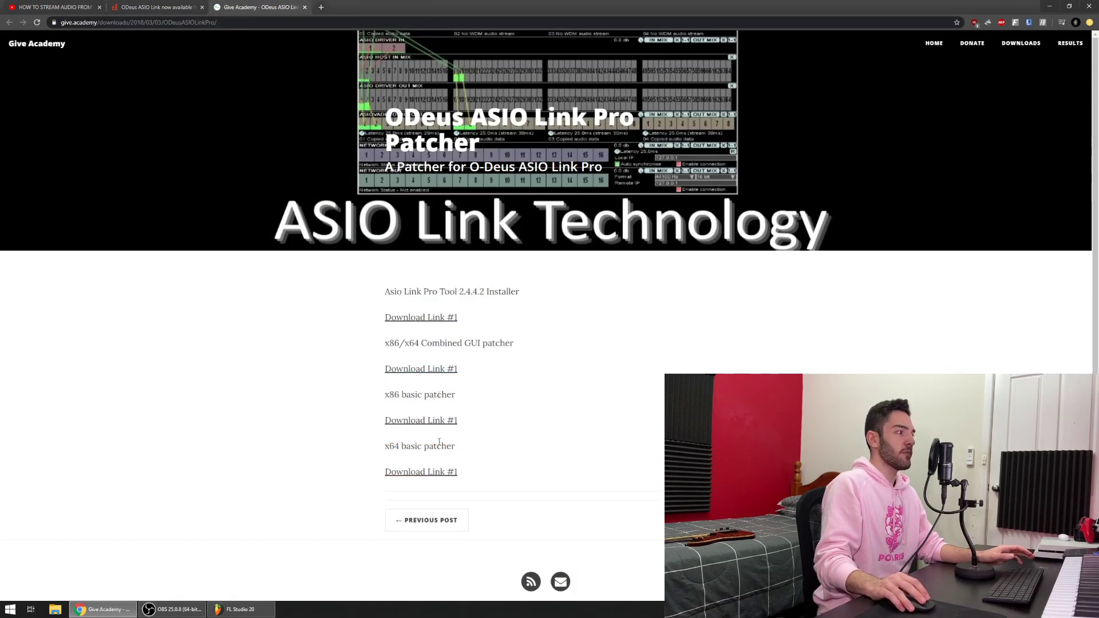
pyautogui.moveTo(385, 395); pyautogui.dragTo(437, 395)
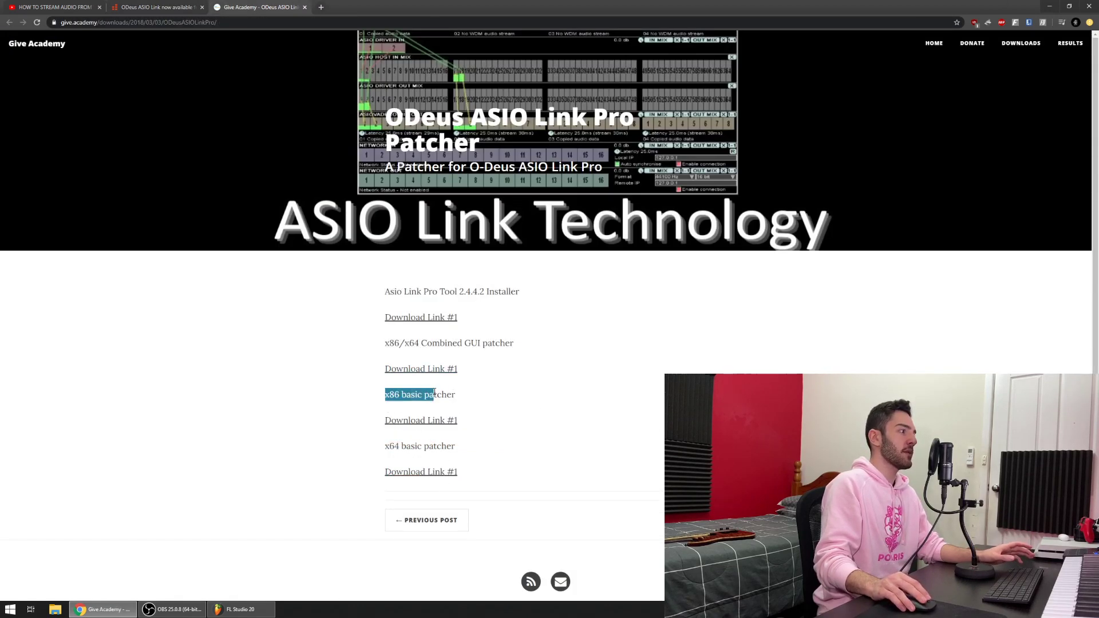
pyautogui.click(531, 411)
pyautogui.moveTo(384, 447); pyautogui.dragTo(462, 447)
pyautogui.click(502, 453)
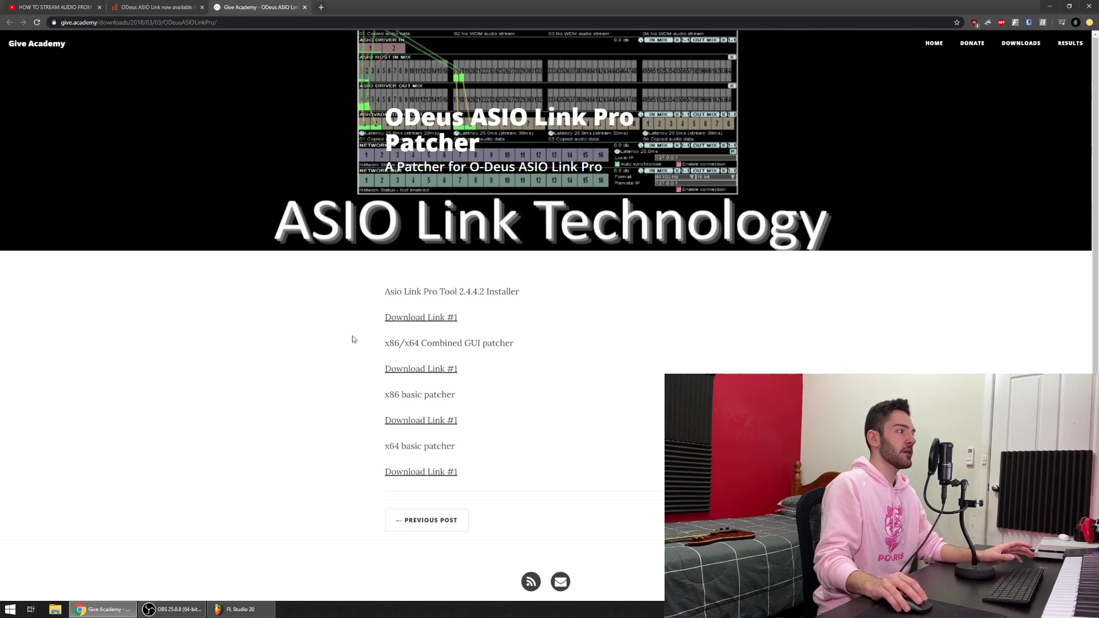
pyautogui.moveTo(384, 343); pyautogui.dragTo(518, 344)
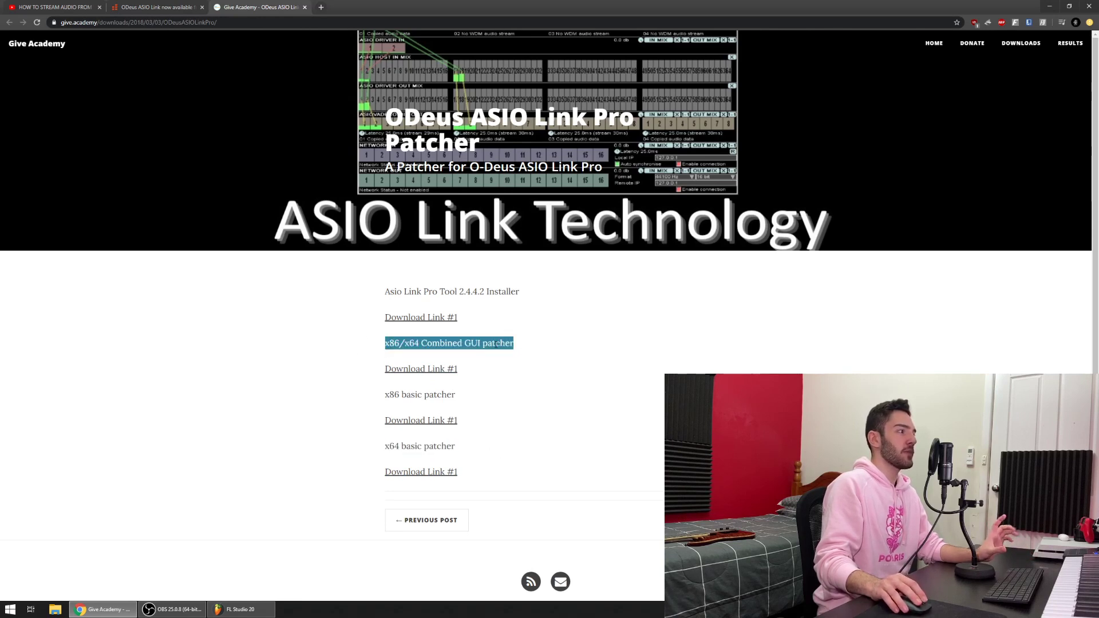
pyautogui.click(449, 342)
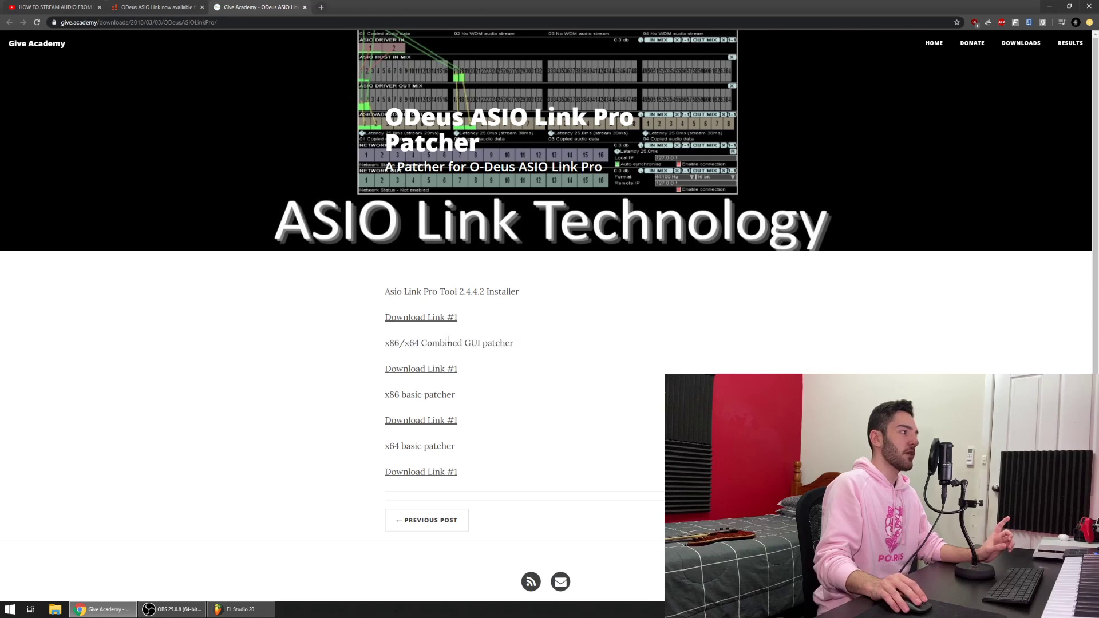
# Download the x86/x64 Combined GUI patcher zip, overwriting the old one, and open it in WinRAR.
pyautogui.click(446, 370)
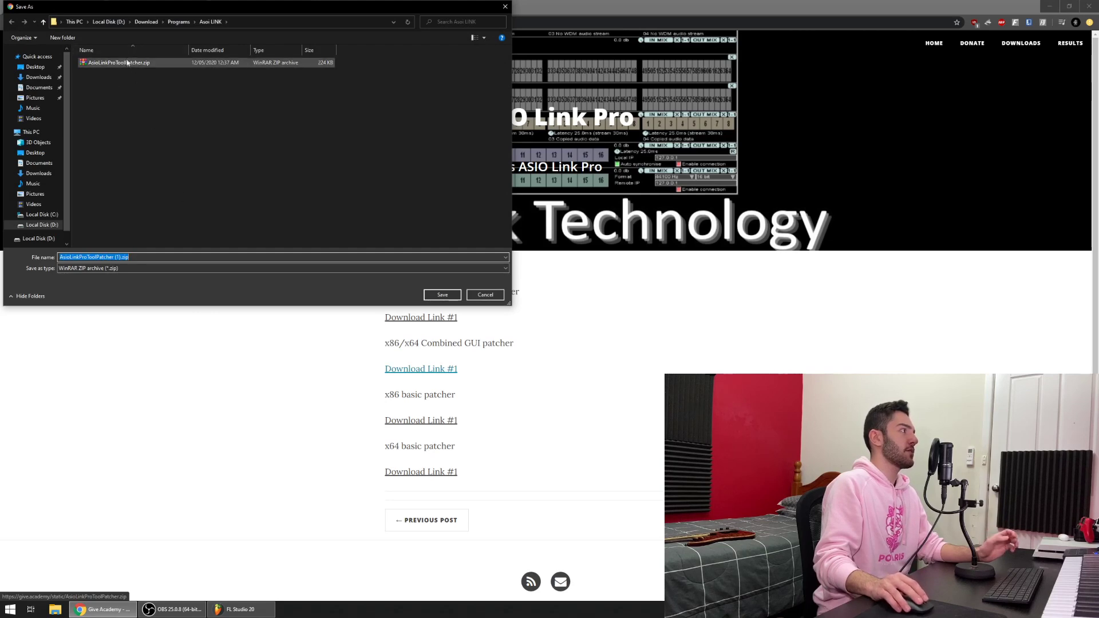
pyautogui.doubleClick(120, 62)
pyautogui.click(578, 309)
pyautogui.click(52, 592)
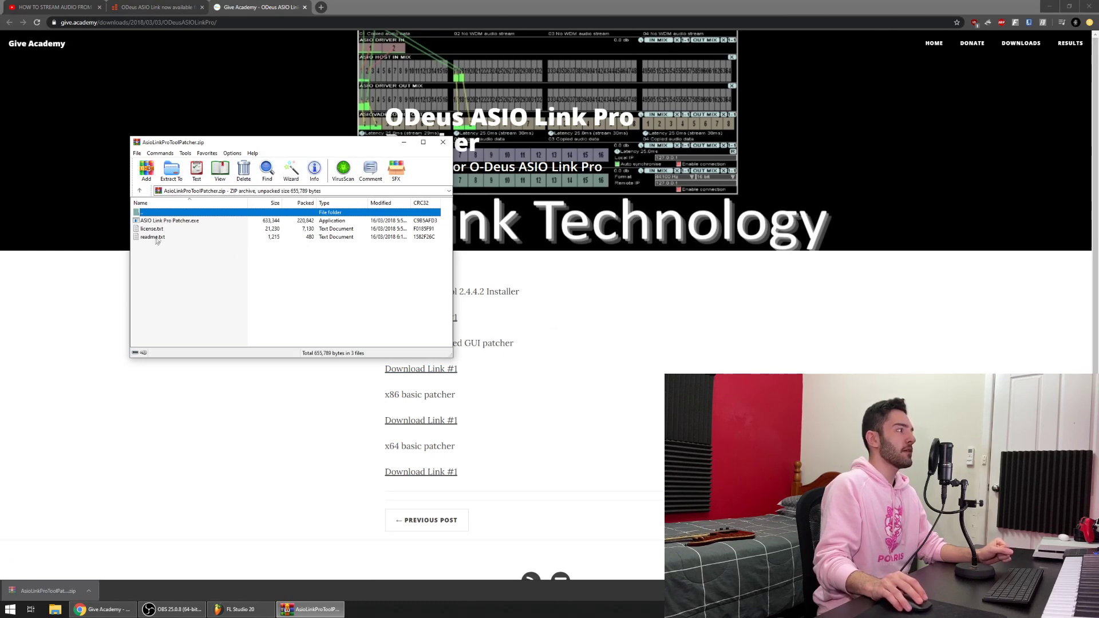
# Run ASIO Link Pro Patcher.exe, patch both the 32-bit and 64-bit installs, then close it.
pyautogui.click(169, 221)
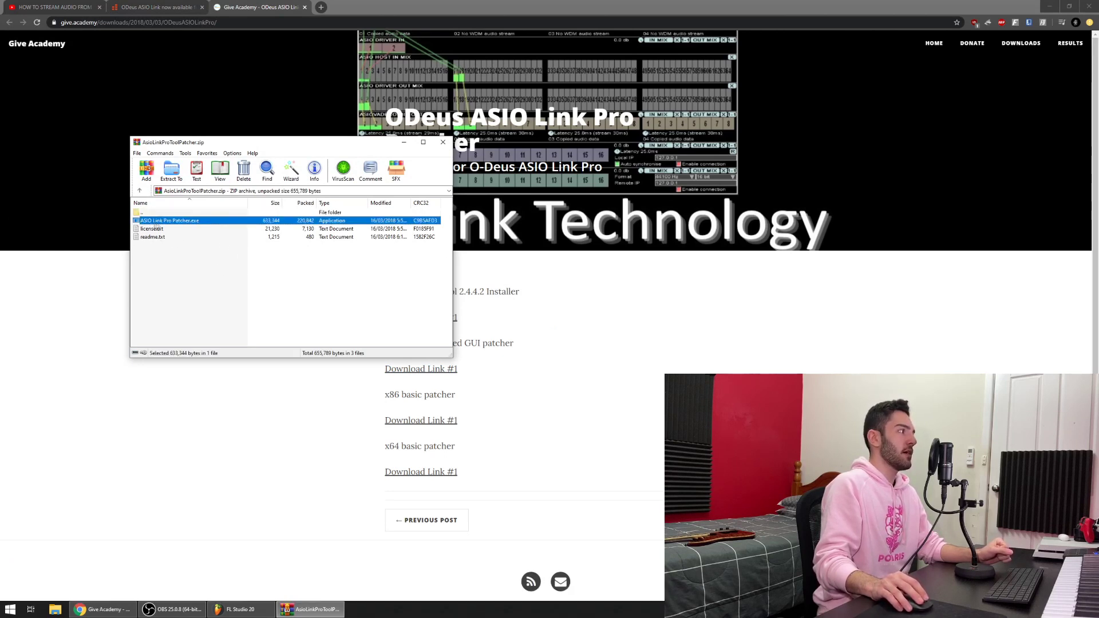
pyautogui.doubleClick(174, 222)
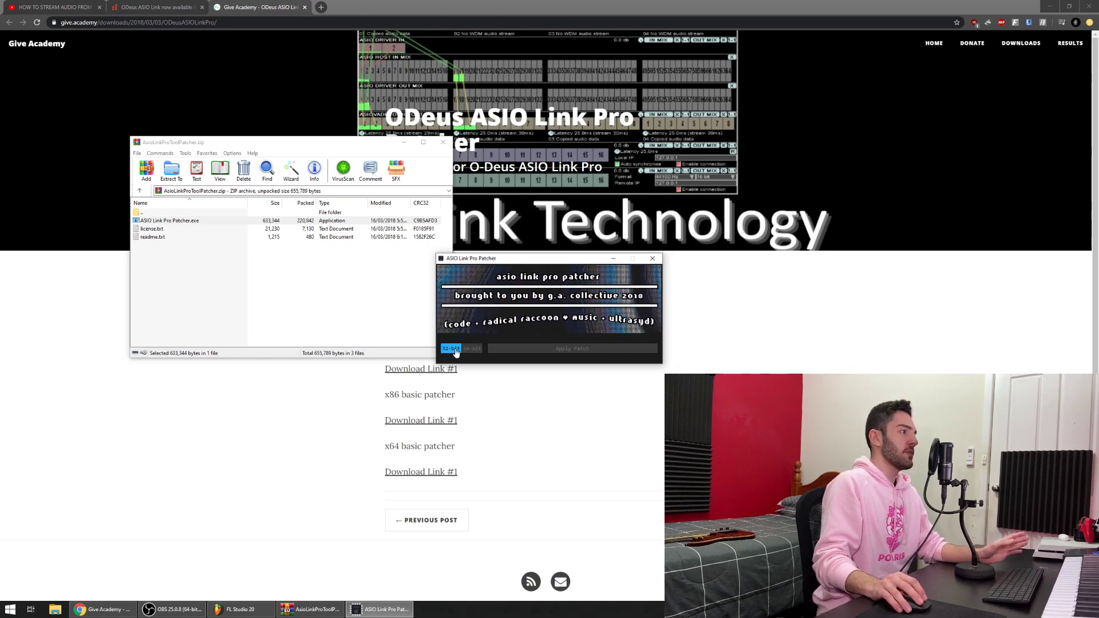
pyautogui.click(474, 350)
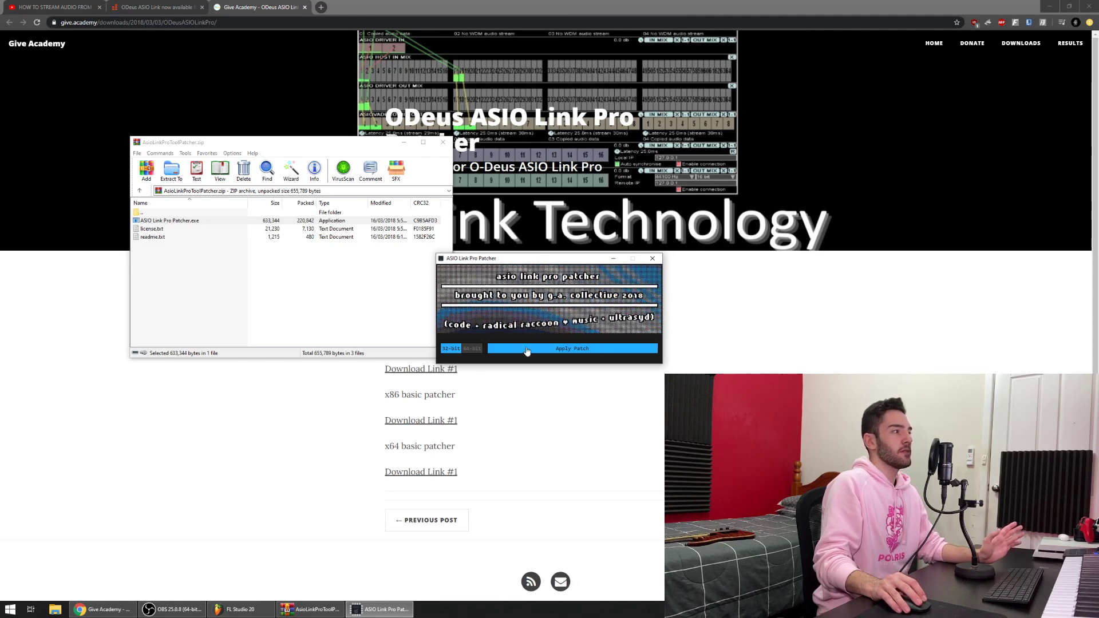
pyautogui.click(488, 350)
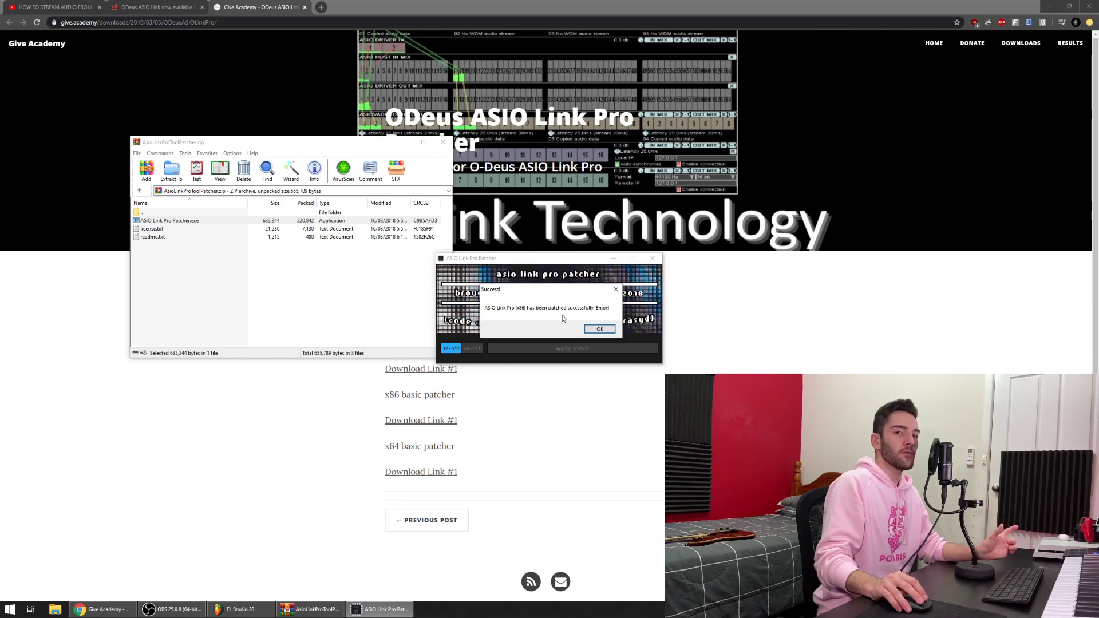
pyautogui.click(599, 328)
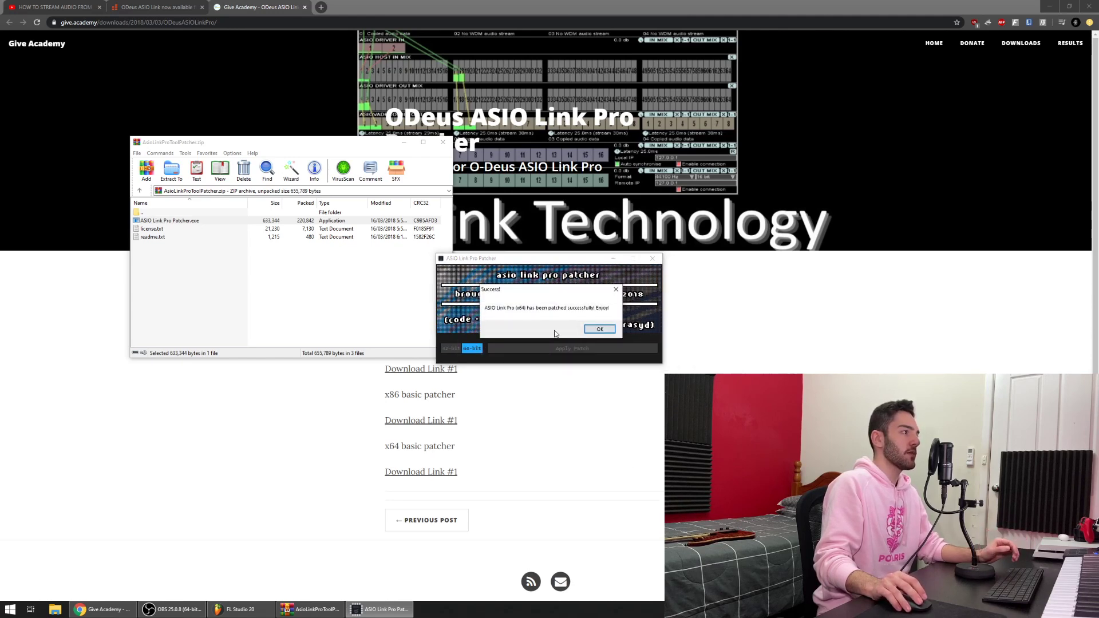
pyautogui.click(599, 329)
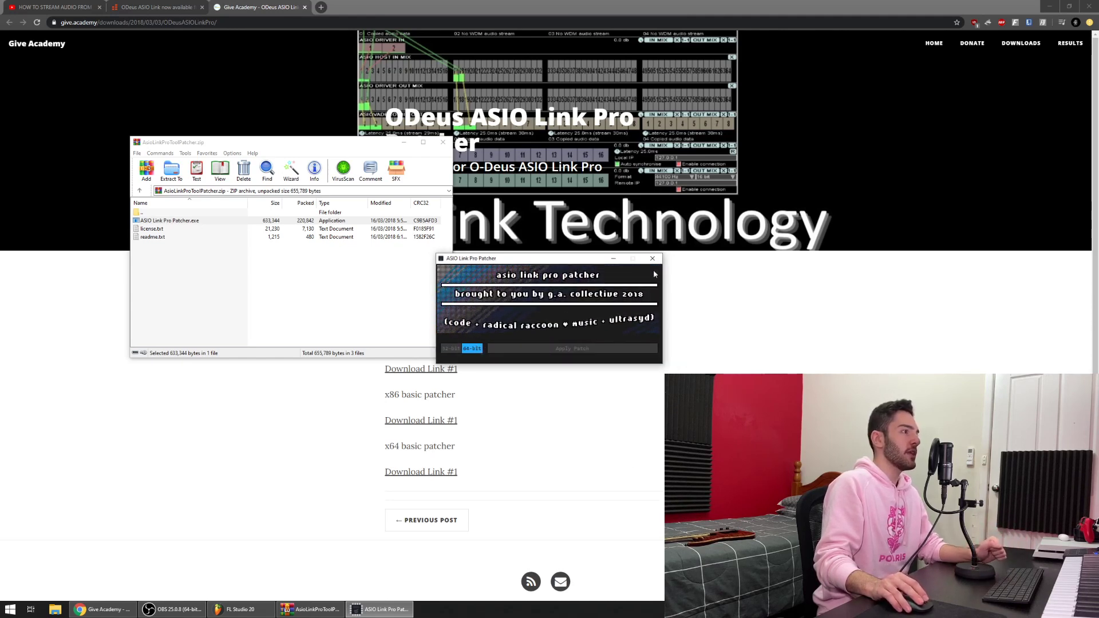
pyautogui.click(420, 301)
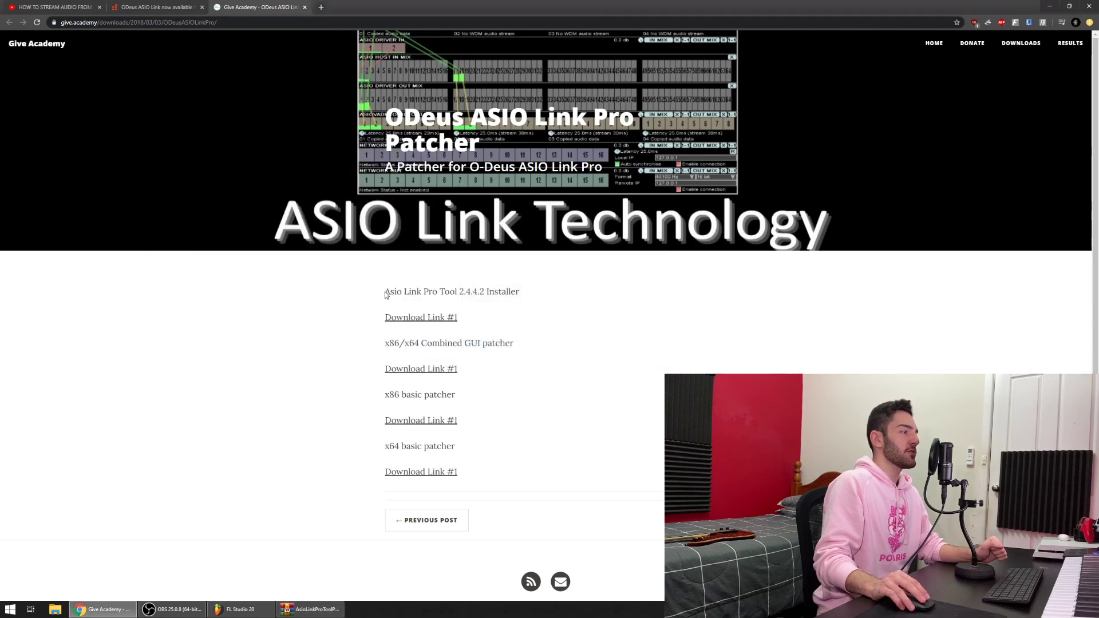
# Check OBS's Audio Mixer for Desktop Audio and Mic/Aux, then return to FL Studio and close it.
pyautogui.click(506, 394)
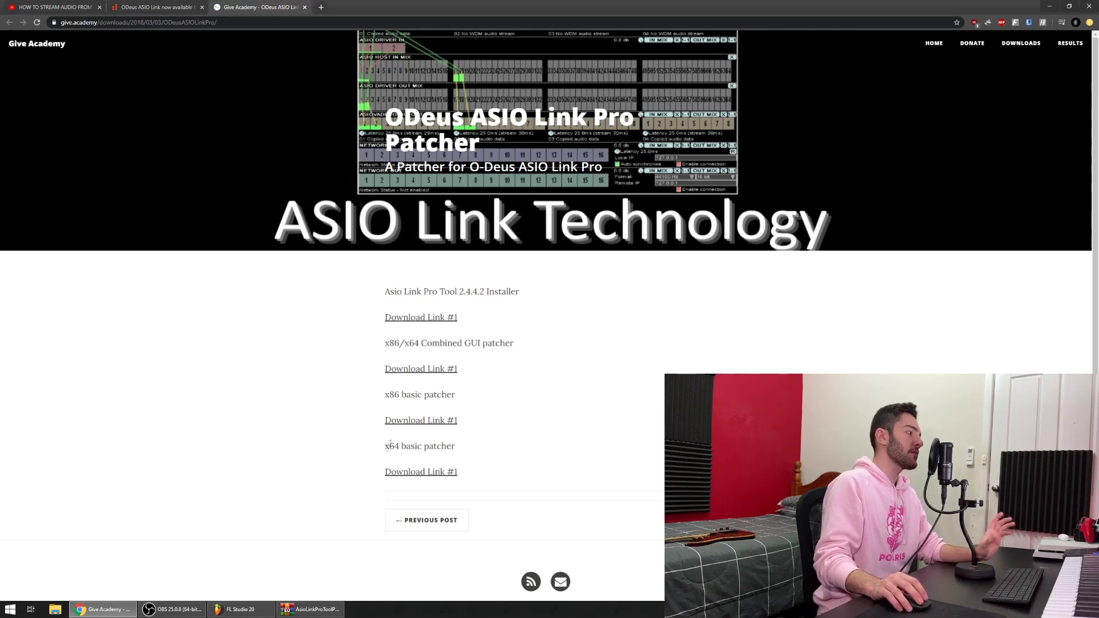
pyautogui.click(237, 609)
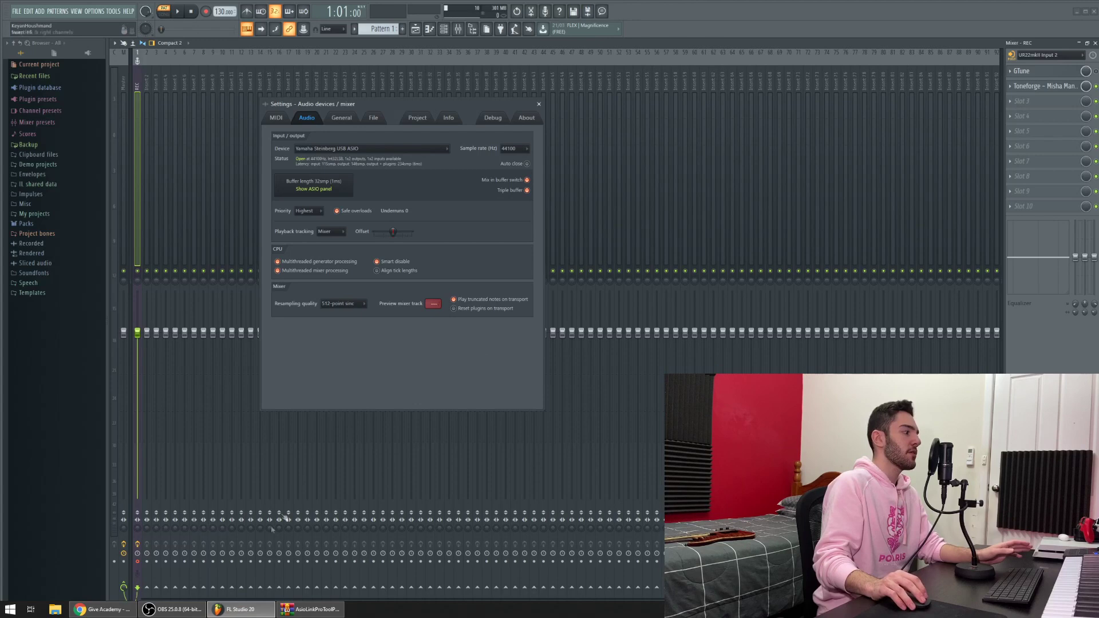
pyautogui.click(194, 609)
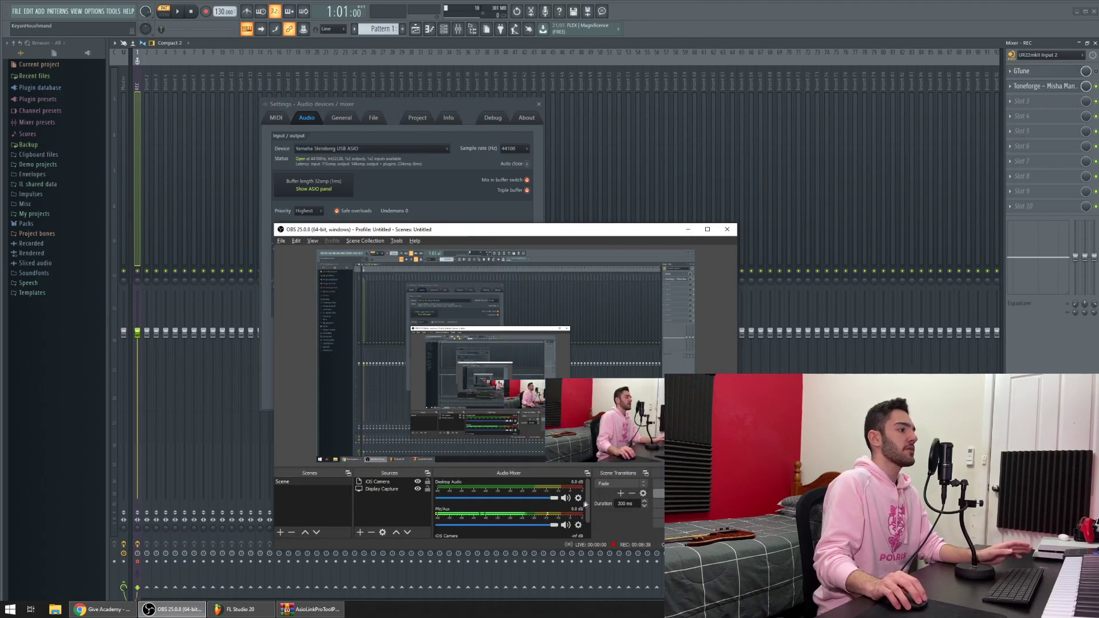
pyautogui.scroll(-1, 585, 504)
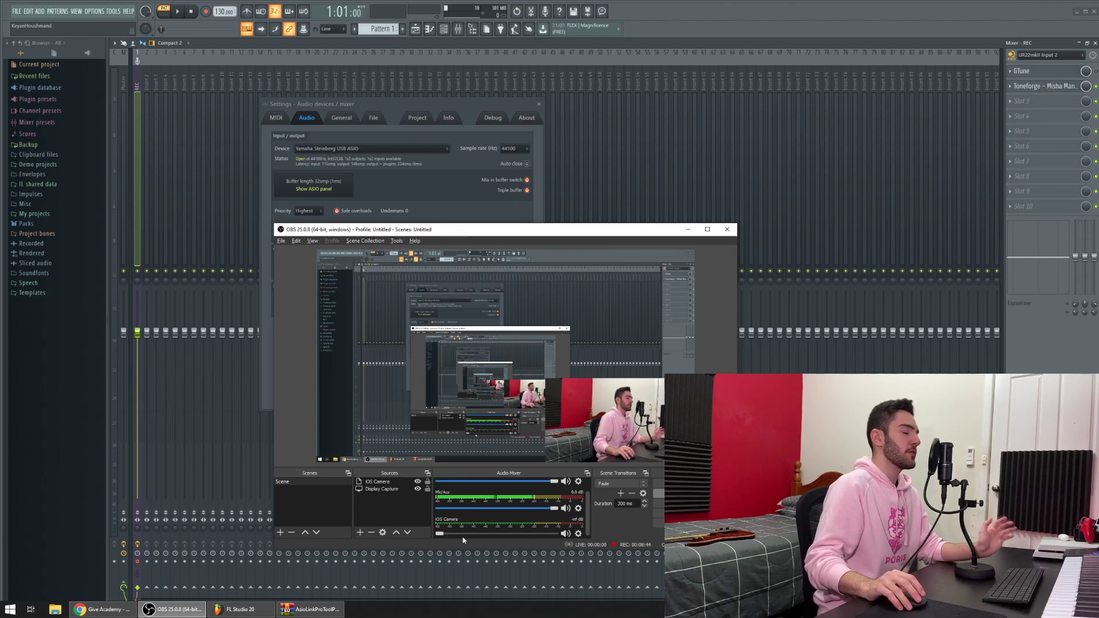
pyautogui.scroll(1, 589, 503)
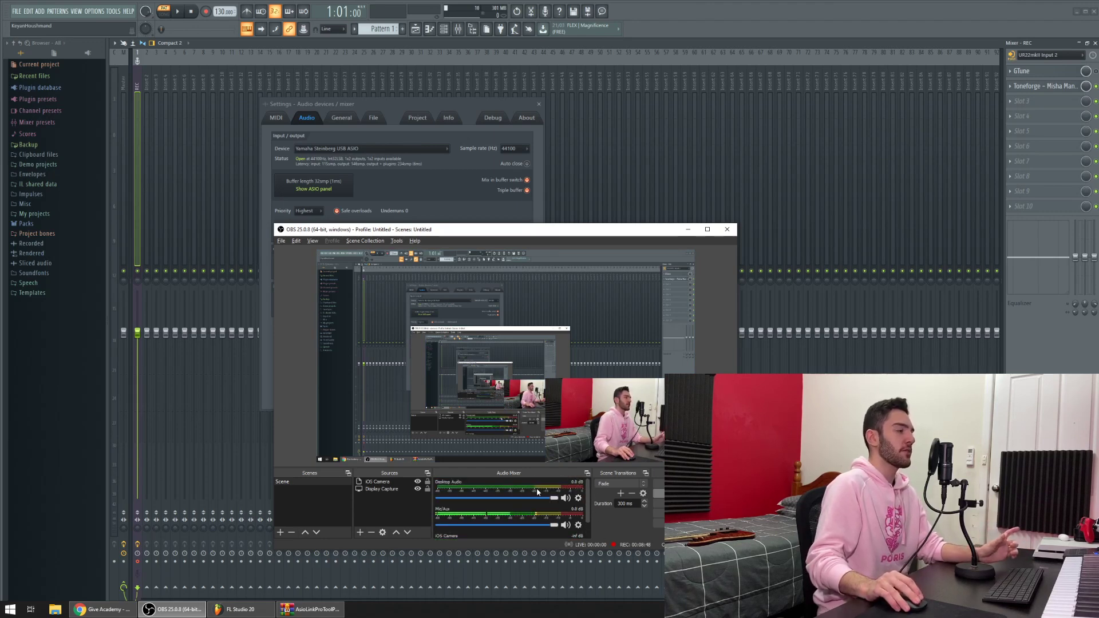
pyautogui.click(239, 609)
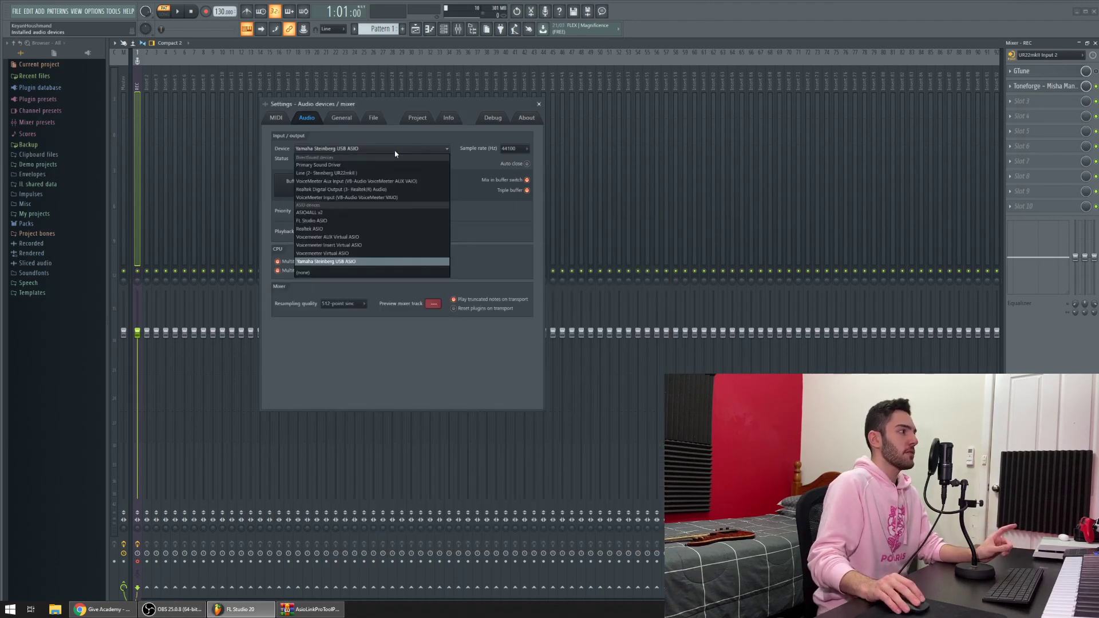
pyautogui.click(1095, 12)
# Dismiss the save prompt and relaunch FL Studio 20 from Start search.
pyautogui.click(564, 326)
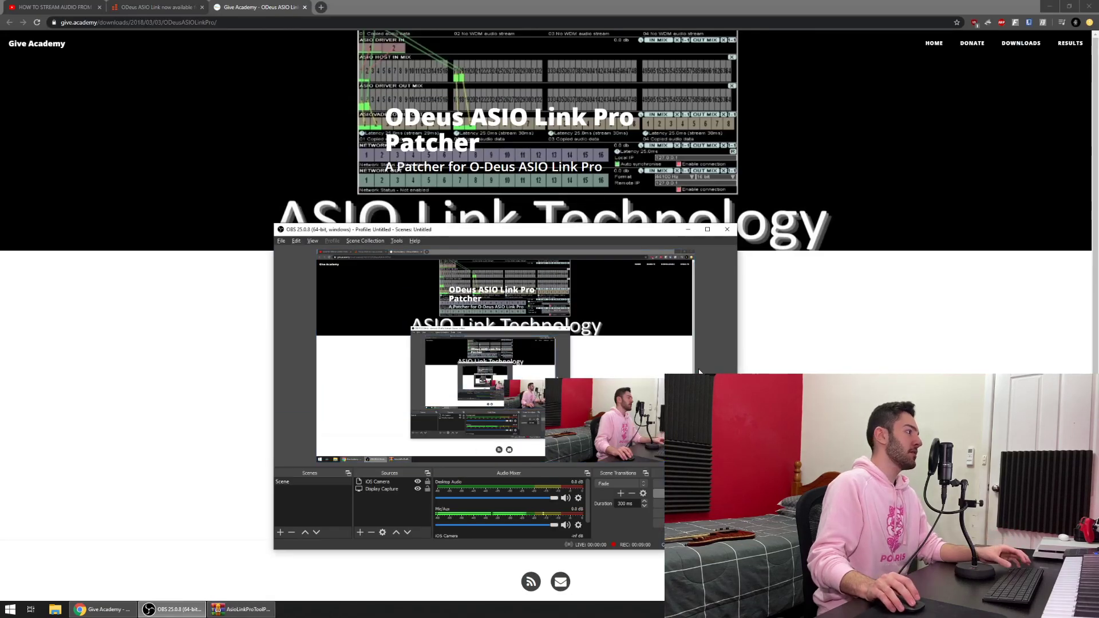
pyautogui.press('super')
pyautogui.write('fl')
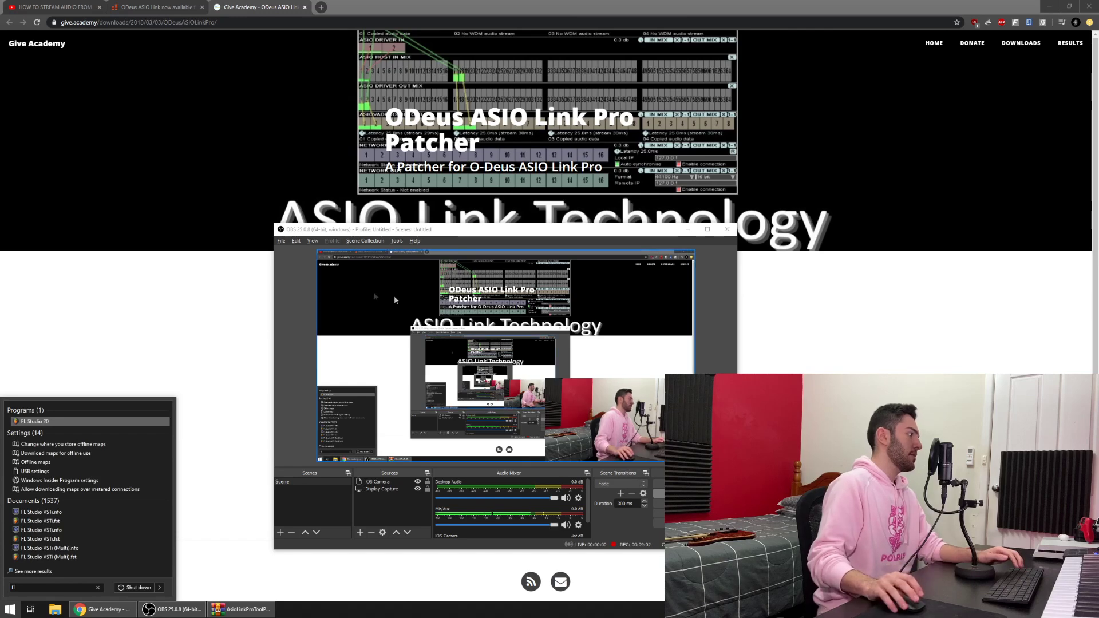
pyautogui.press('Return')
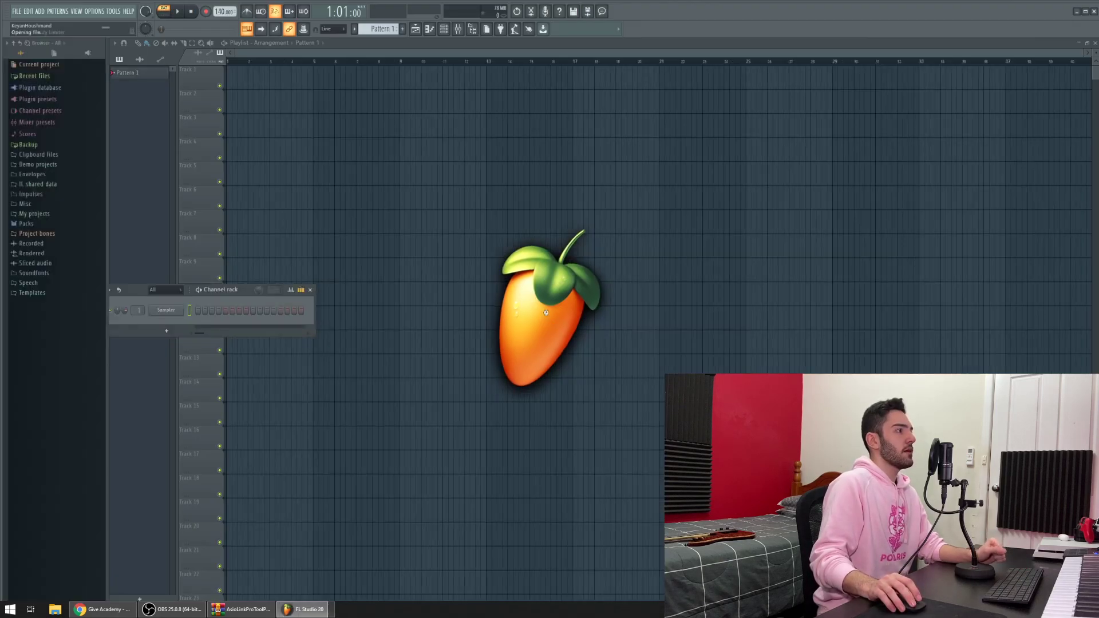
# Set FL Studio's audio device to ASIO Link Pro in Options > Audio settings.
pyautogui.click(95, 11)
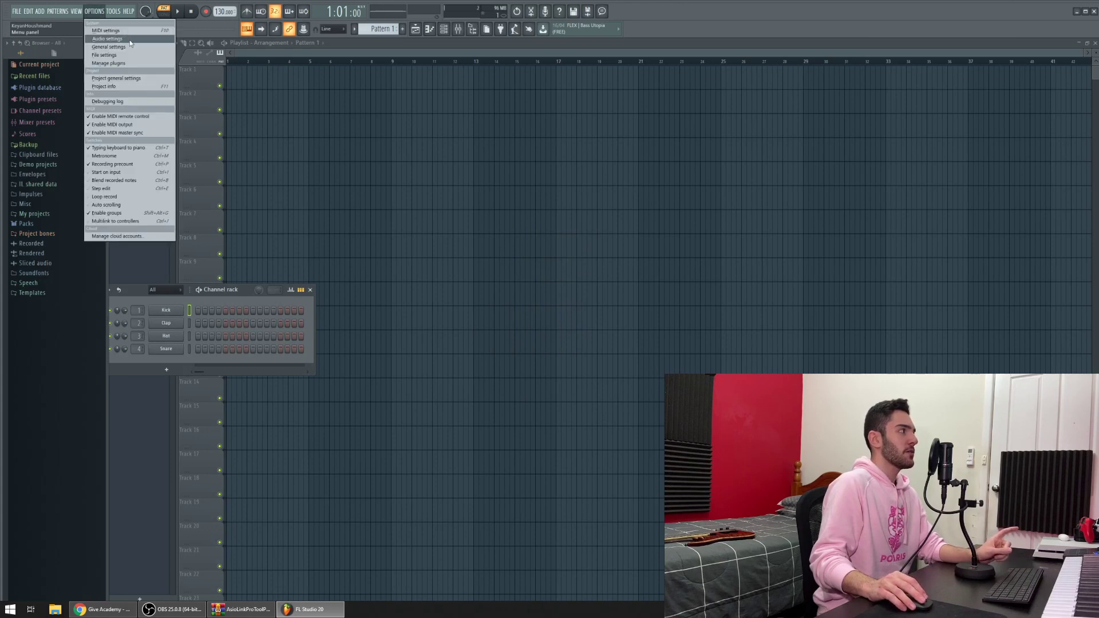
pyautogui.click(130, 40)
pyautogui.click(487, 195)
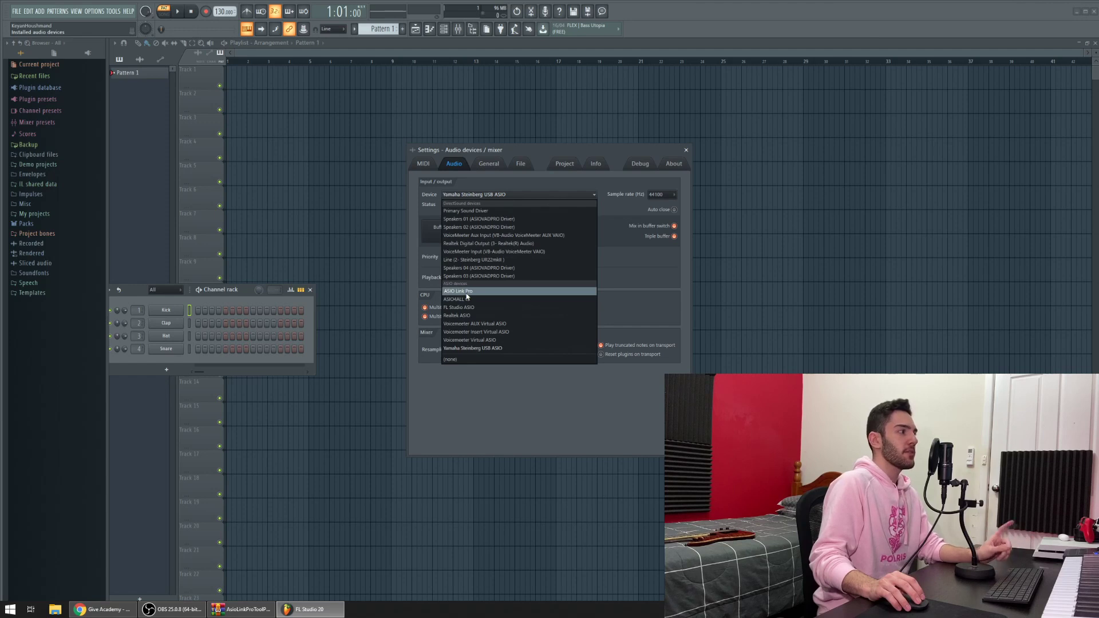
pyautogui.click(465, 291)
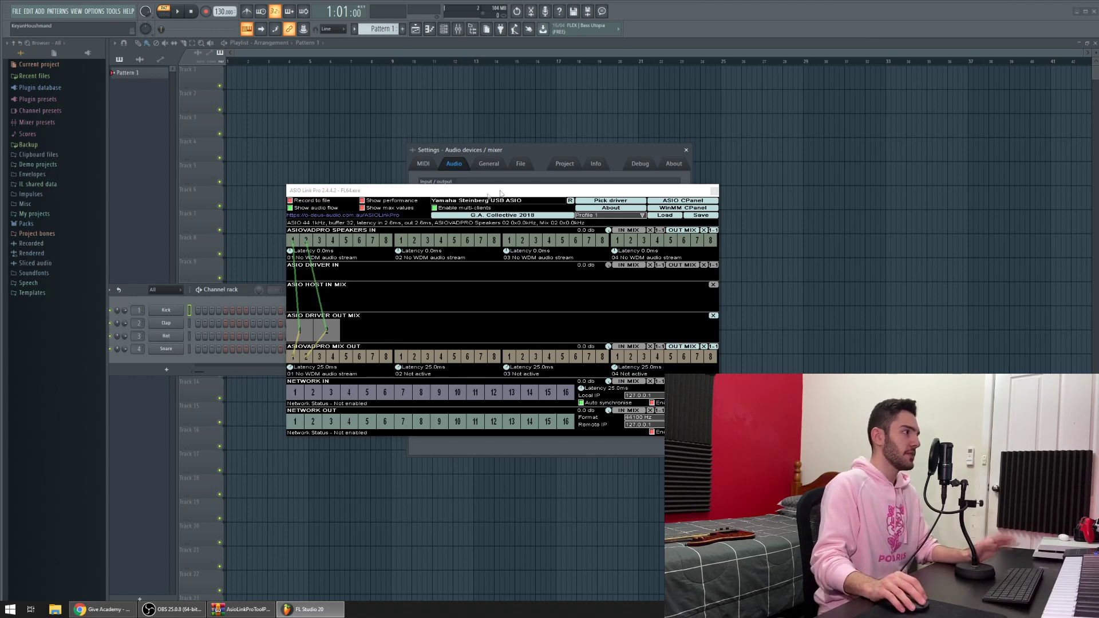
pyautogui.press('F6')
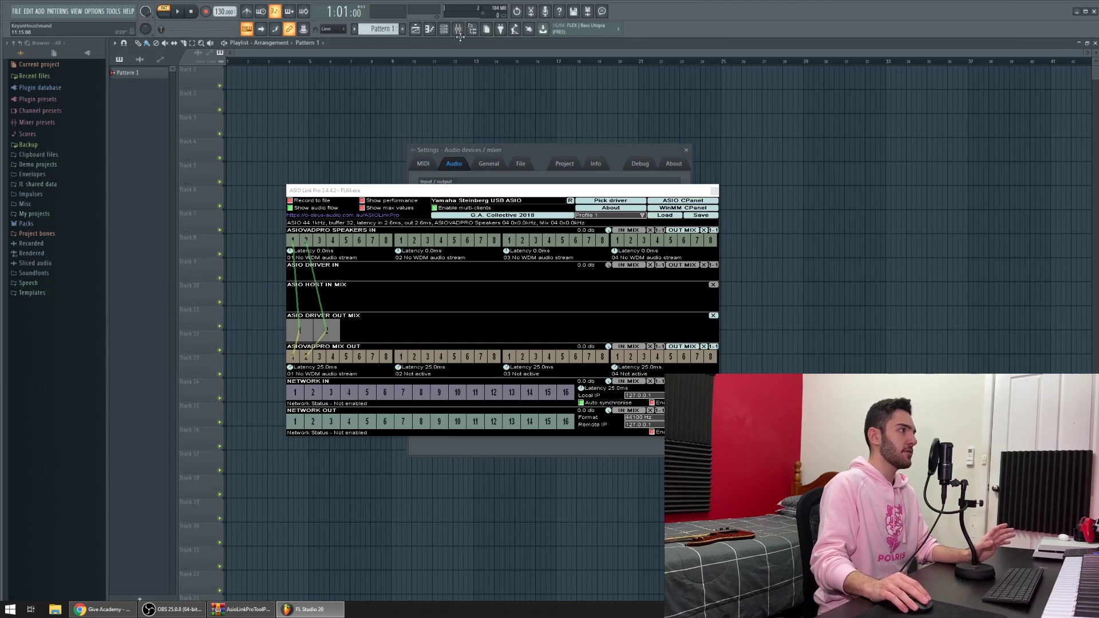
# In the Mixer, set Insert 1's audio input to UR22mkII Input 2.
pyautogui.click(459, 32)
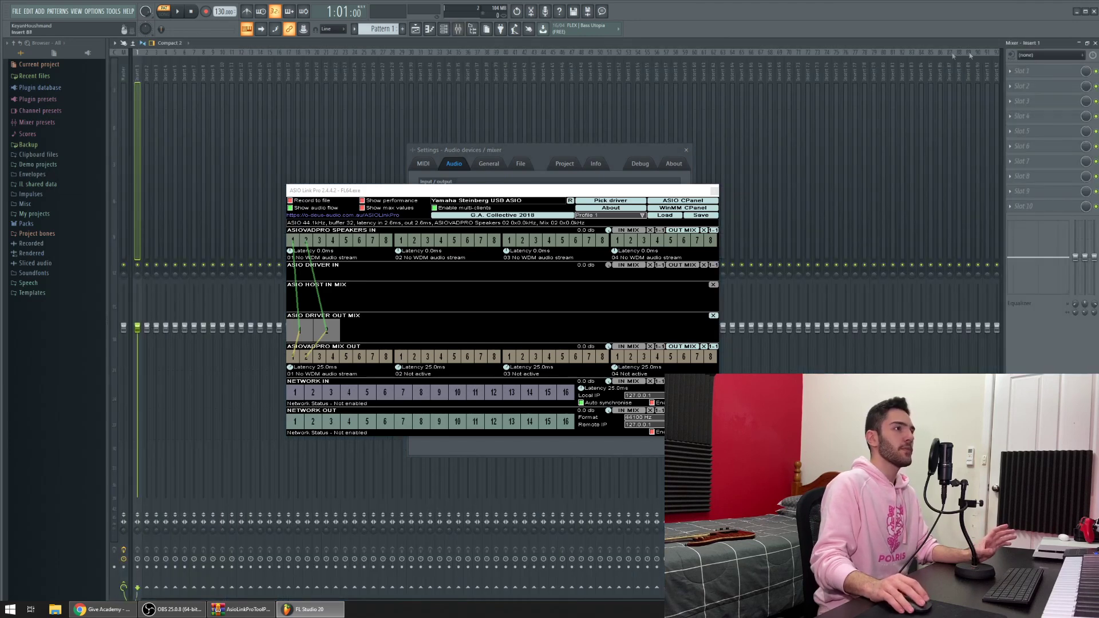
pyautogui.click(1025, 56)
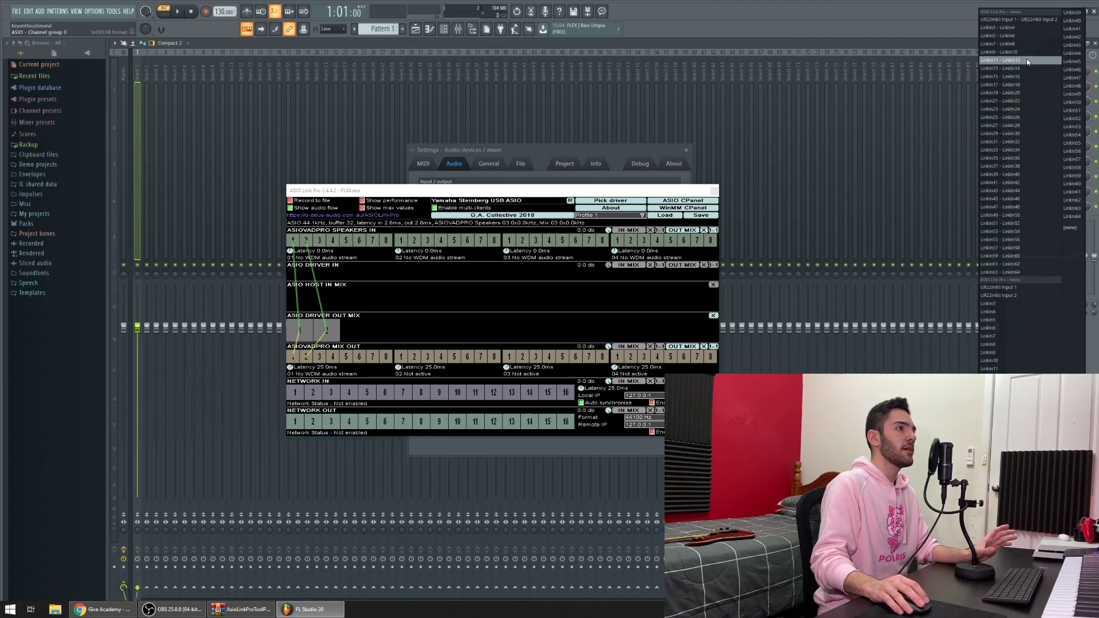
pyautogui.click(1017, 296)
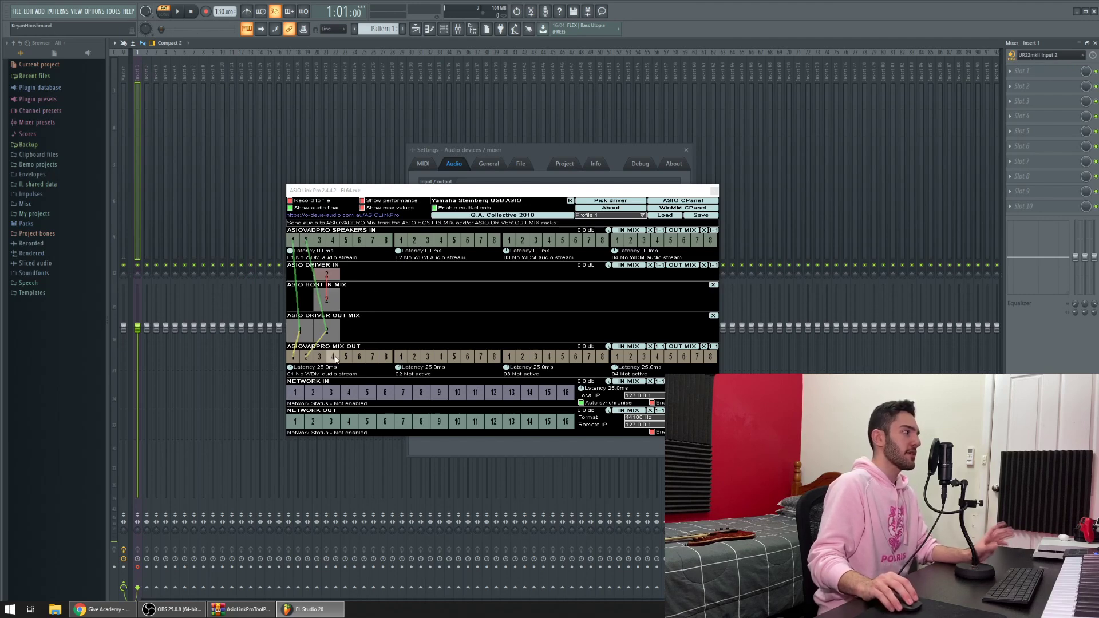
# Load the Mono tape simulation track state onto Insert 1.
pyautogui.rightClick(142, 169)
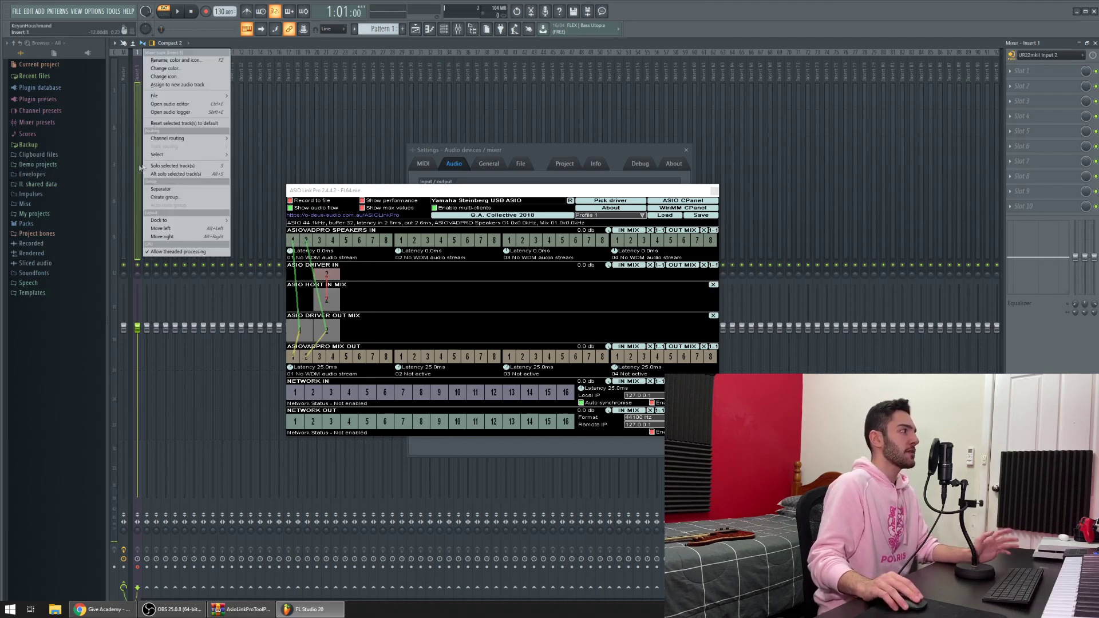
pyautogui.moveTo(214, 101)
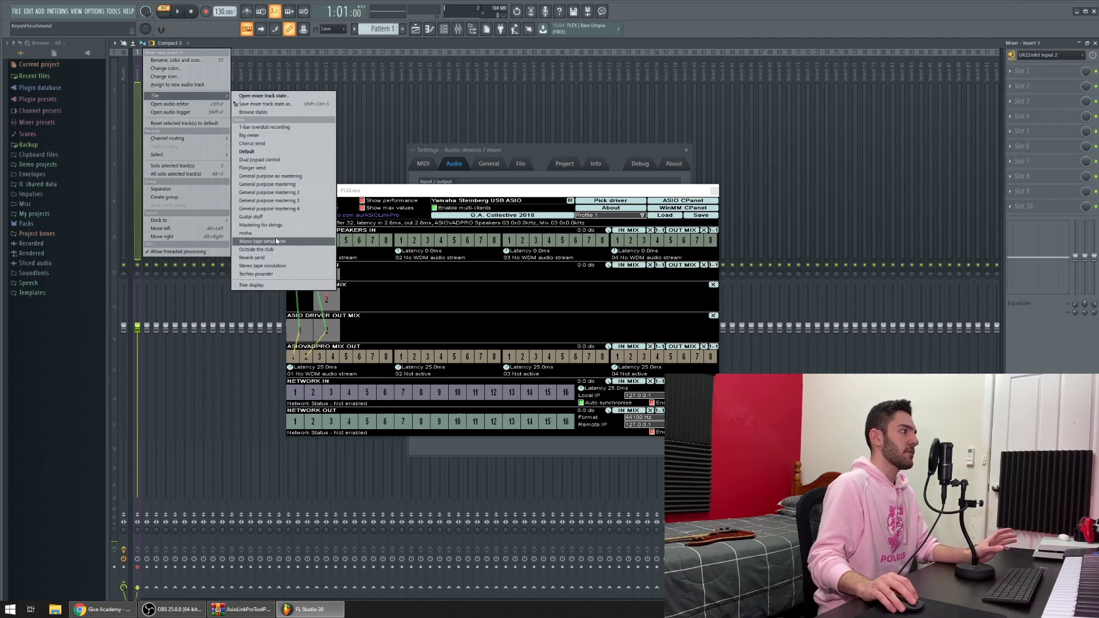
pyautogui.click(277, 241)
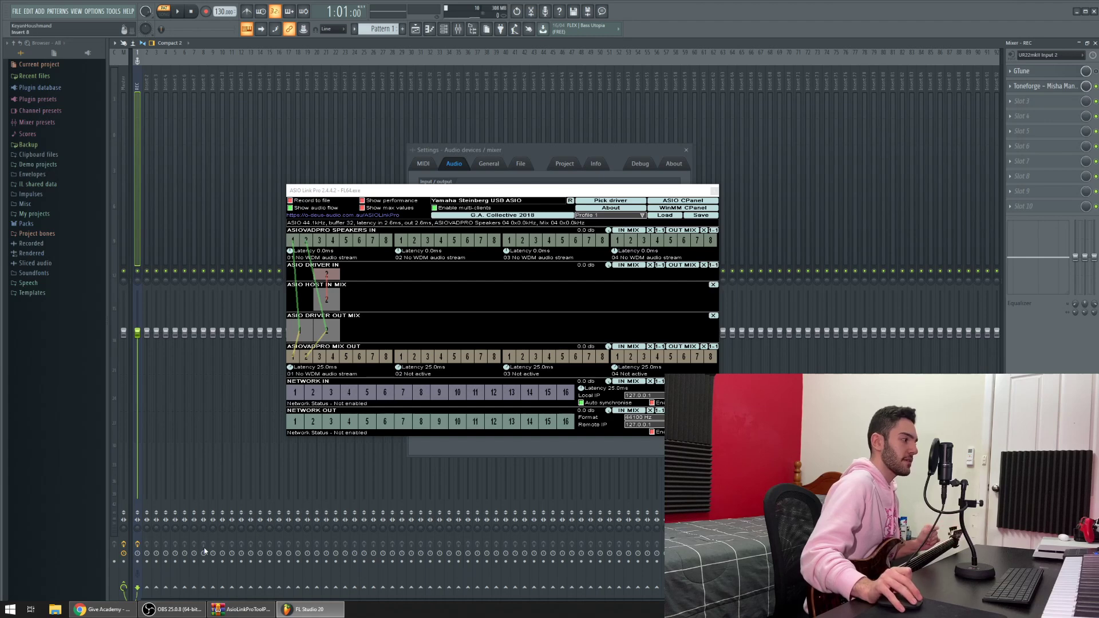
# Close ASIO Link Pro and add a new Audio Input Capture source in OBS Studio.
pyautogui.click(175, 609)
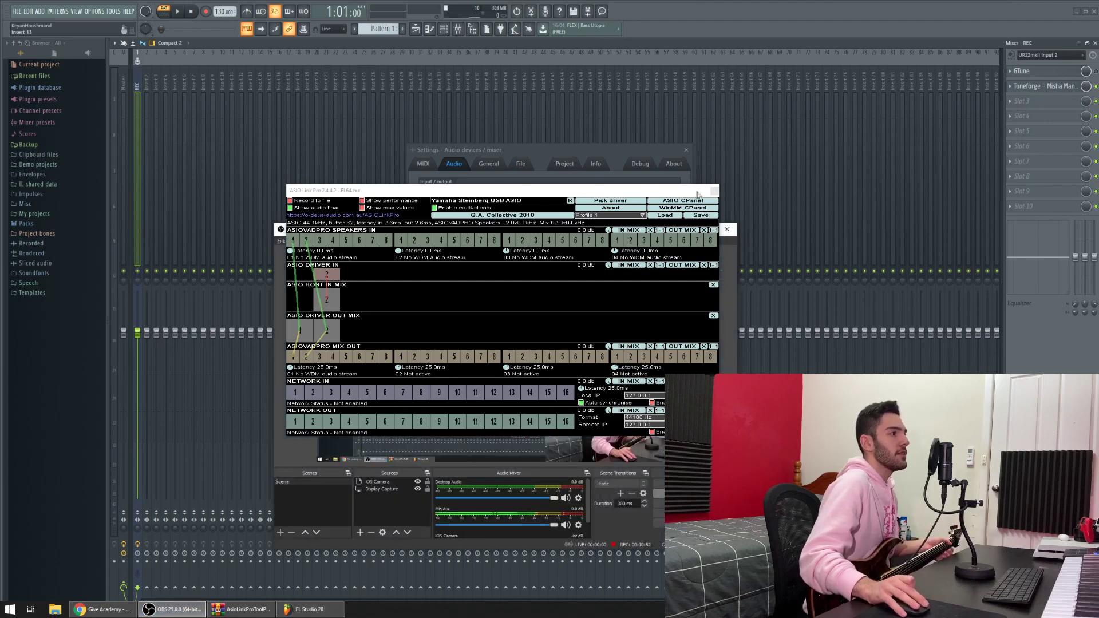
pyautogui.click(715, 190)
pyautogui.moveTo(612, 237); pyautogui.dragTo(632, 191)
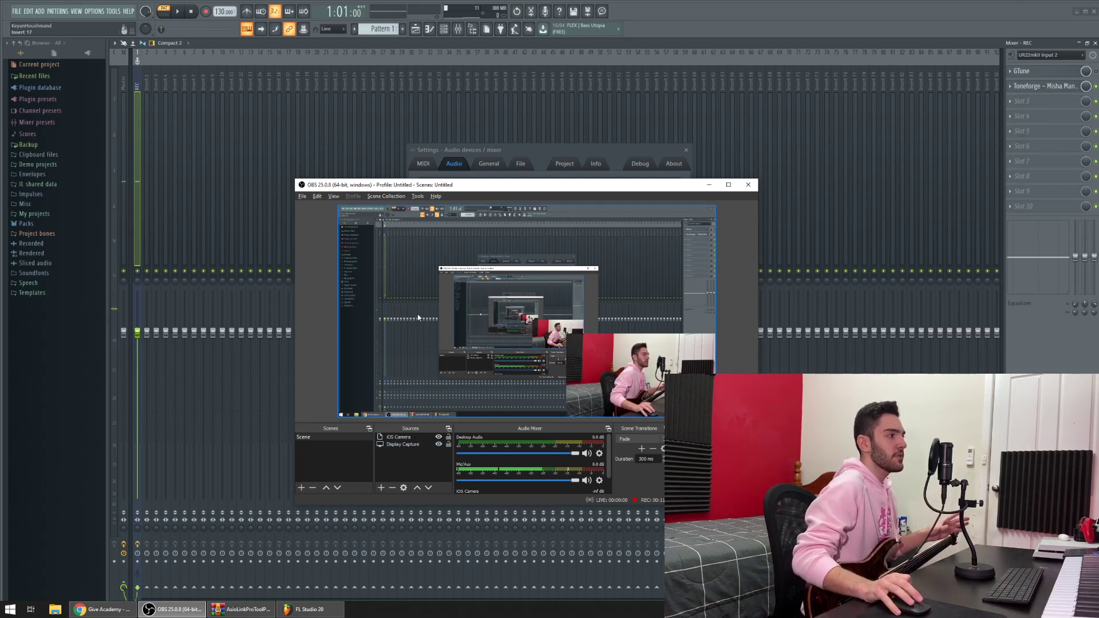
pyautogui.click(382, 488)
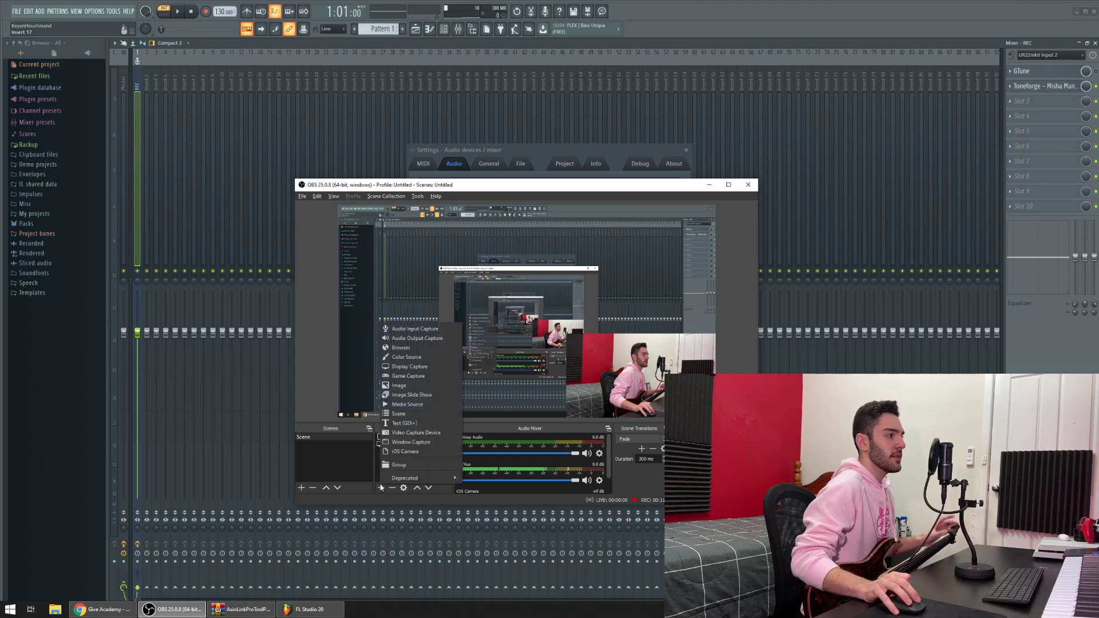
pyautogui.click(431, 331)
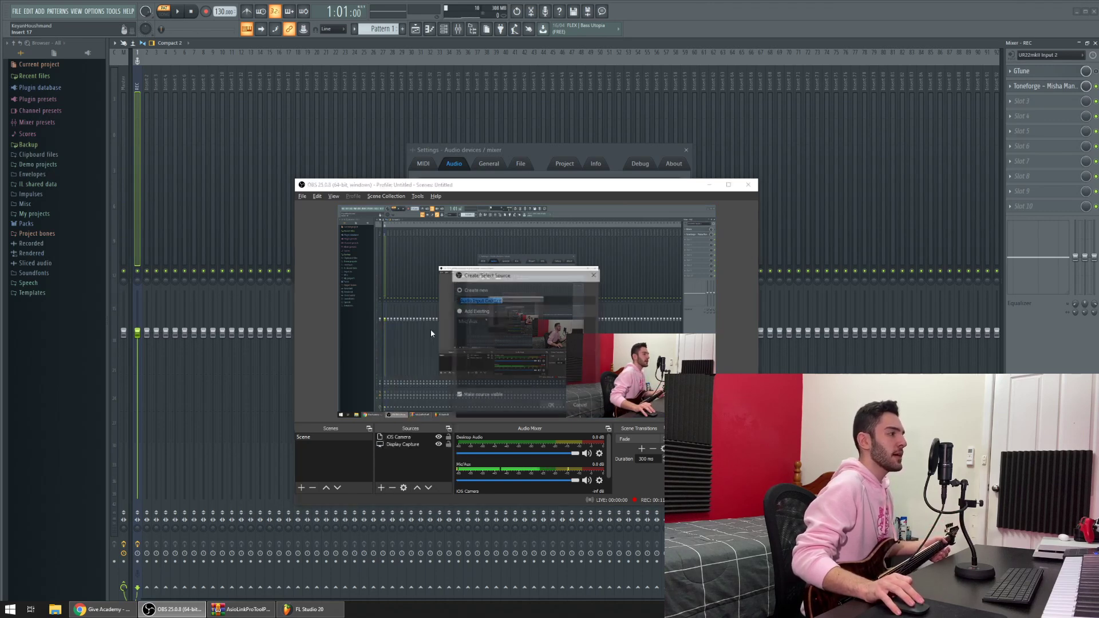
pyautogui.click(550, 407)
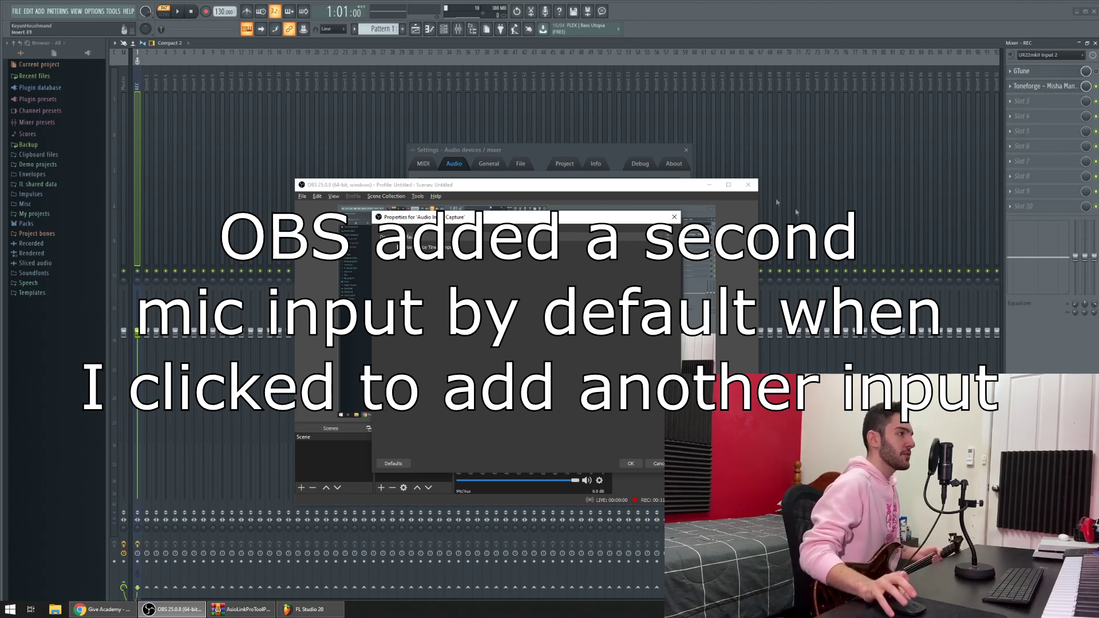
pyautogui.moveTo(544, 186); pyautogui.dragTo(551, 254)
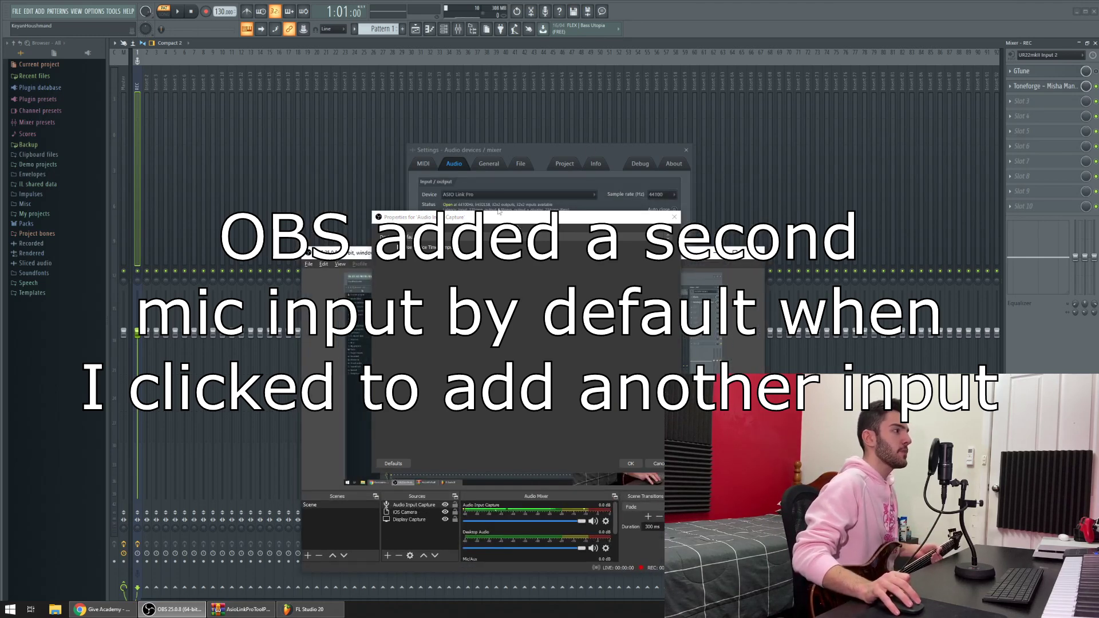
pyautogui.click(674, 217)
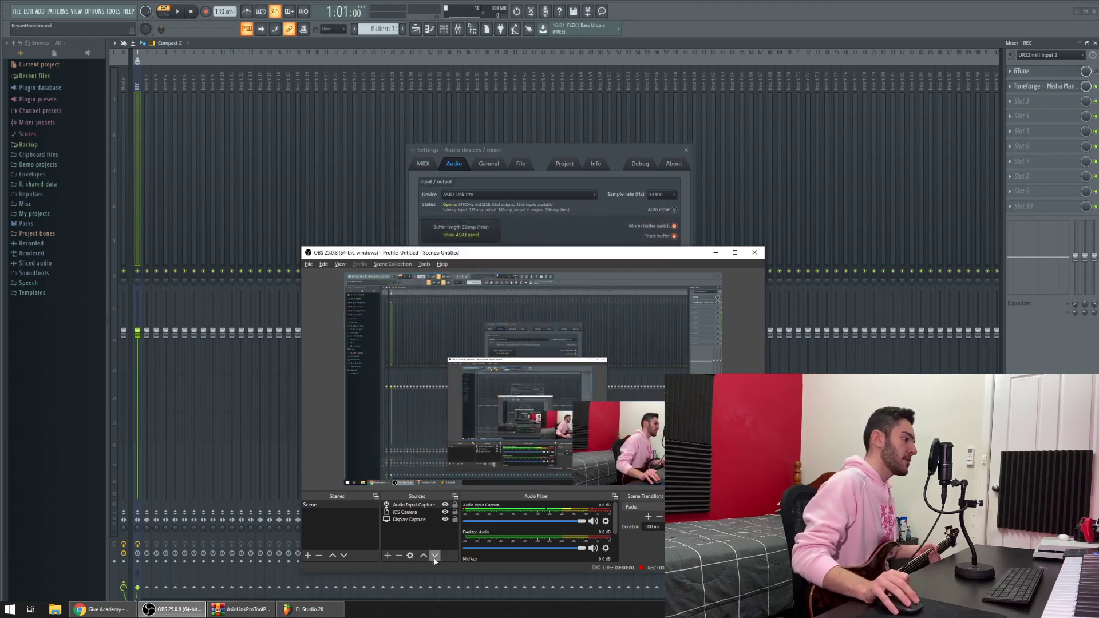
# Set the Audio Input Capture device to Mix 01 (ASIOVADPRO Driver).
pyautogui.doubleClick(418, 505)
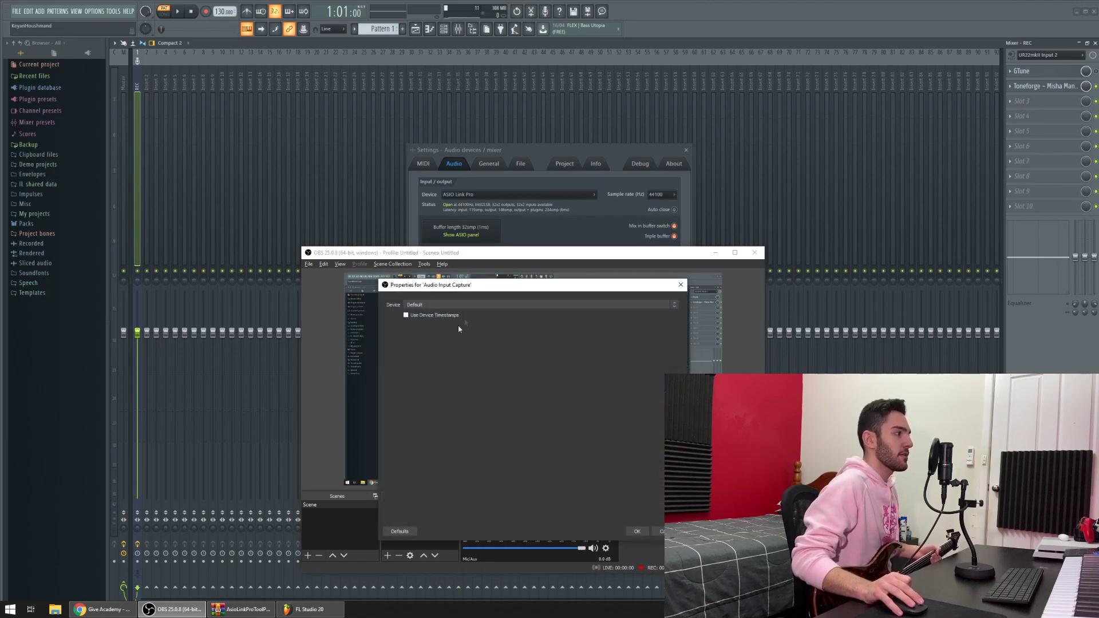
pyautogui.click(479, 305)
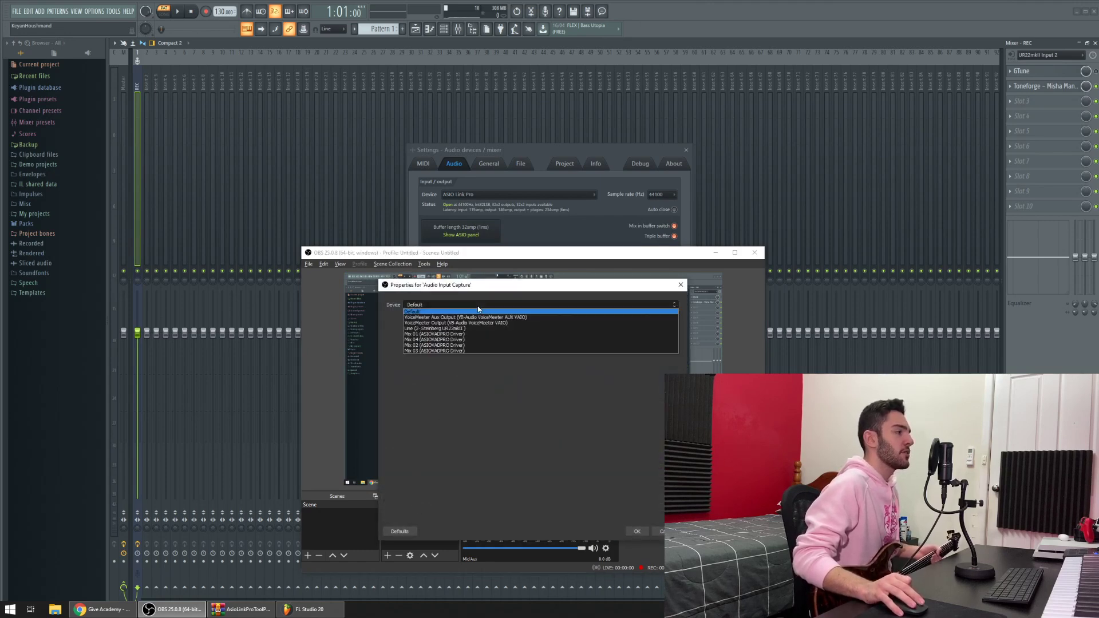
pyautogui.click(449, 335)
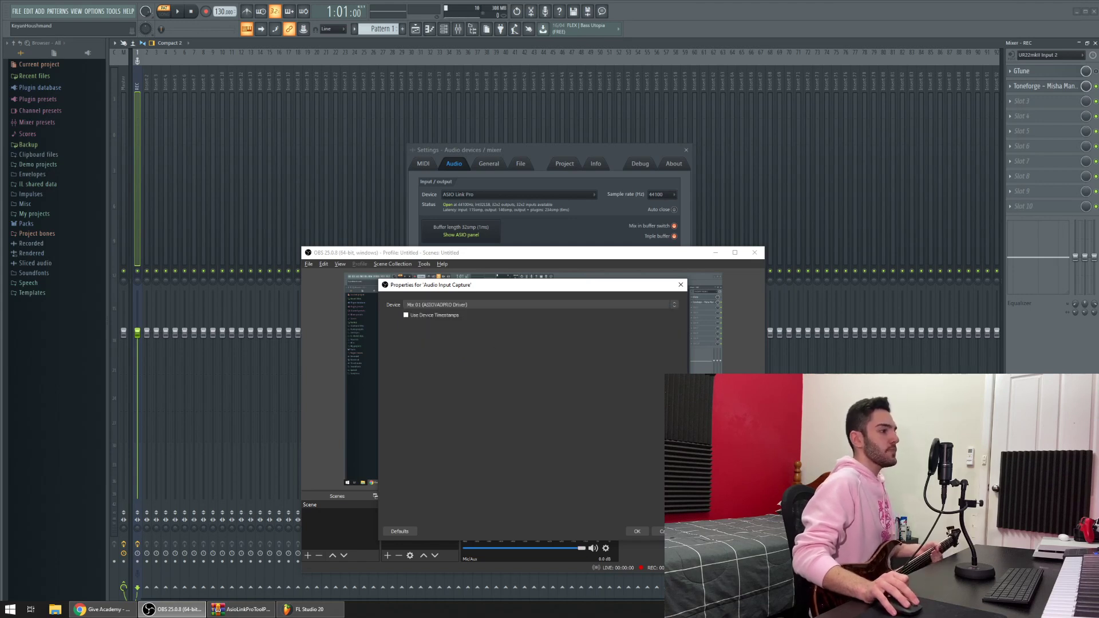
pyautogui.click(638, 532)
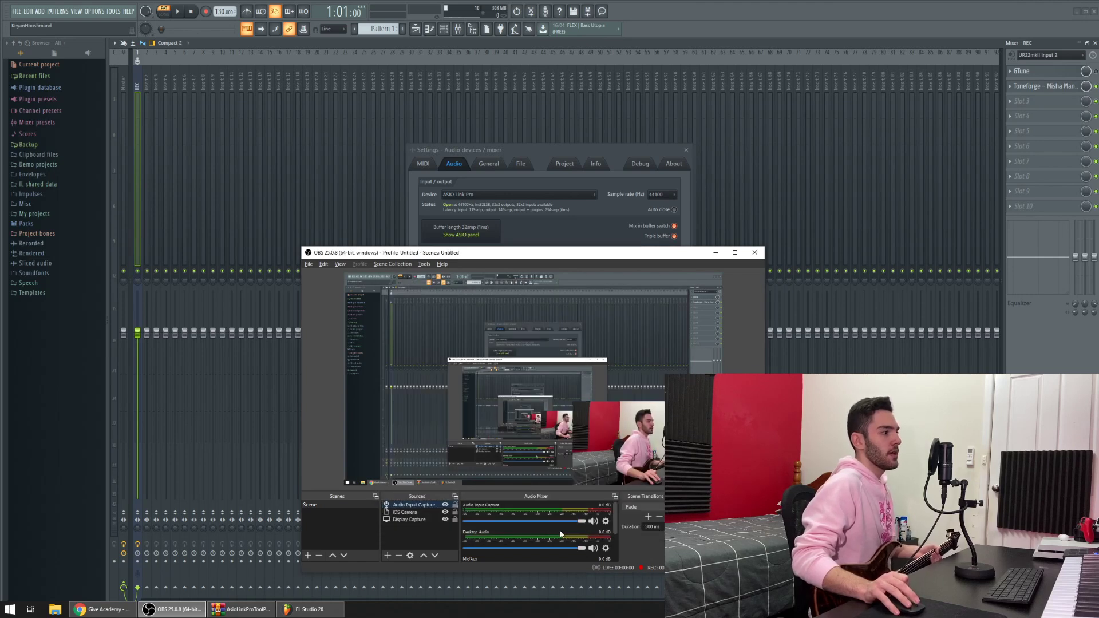